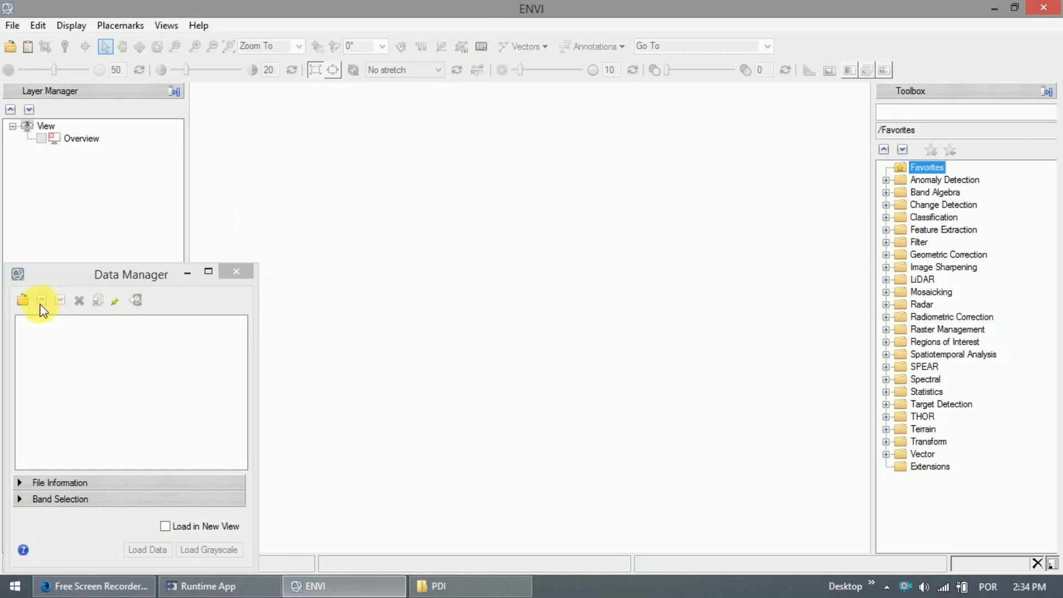
# Open img_stack_rec from the PDI > imagem_original folder into the Data Manager.
pyautogui.click(22, 300)
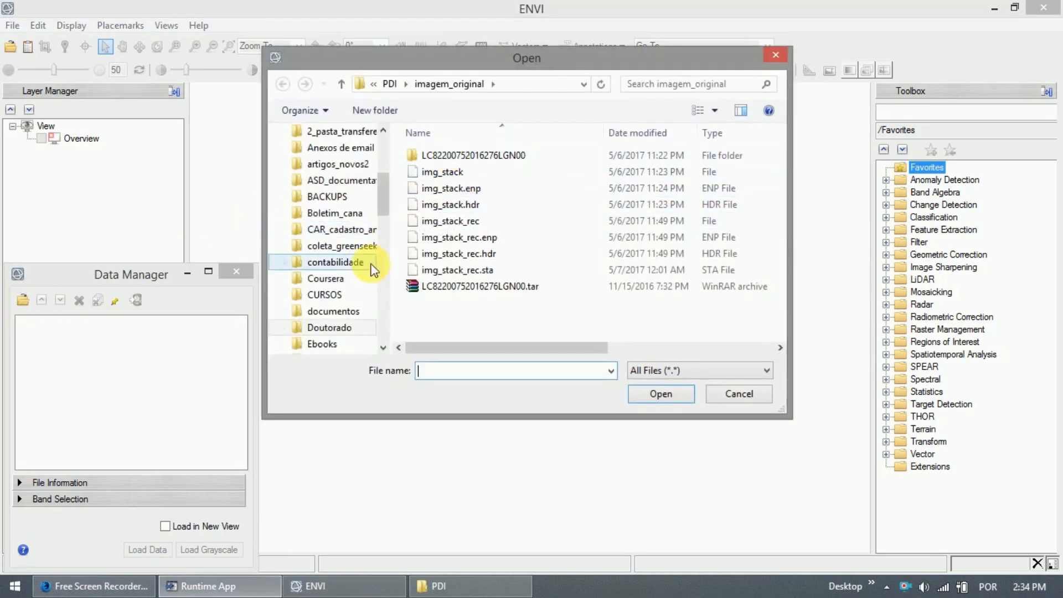
pyautogui.moveTo(383, 194); pyautogui.dragTo(383, 139)
pyautogui.click(314, 252)
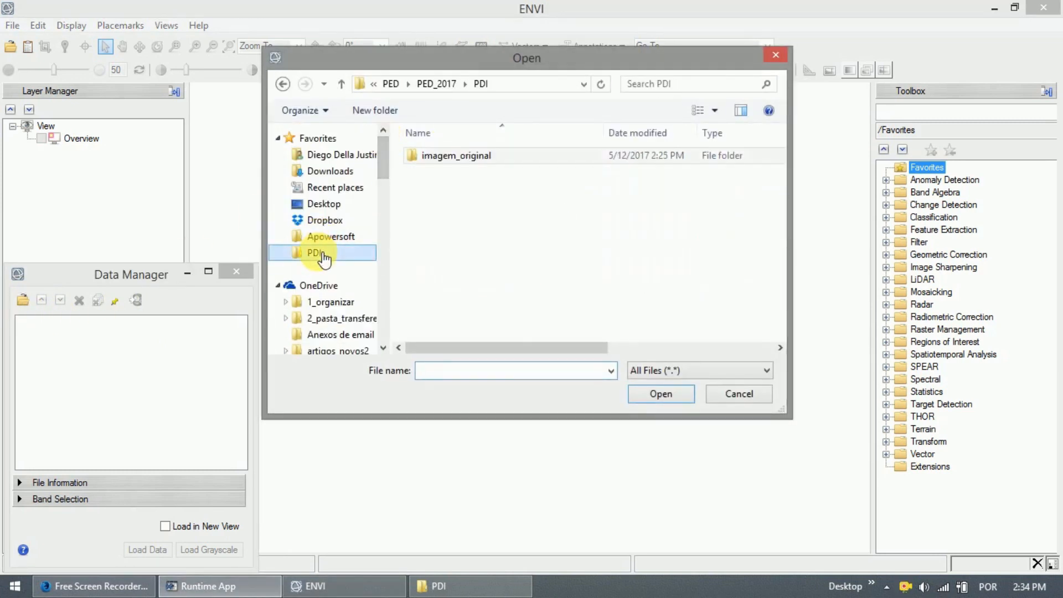
pyautogui.click(495, 160)
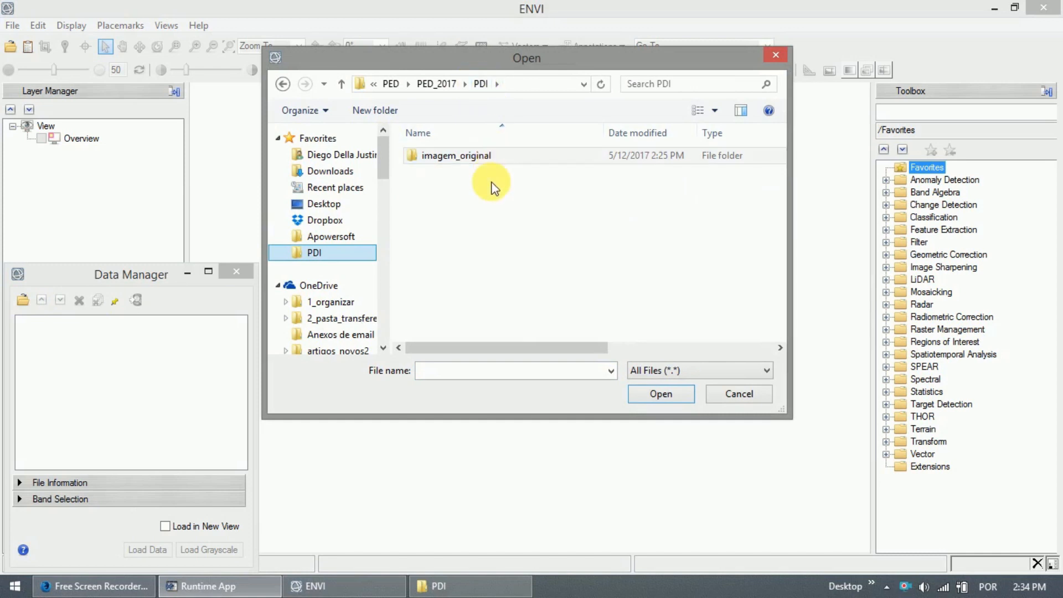
pyautogui.doubleClick(455, 160)
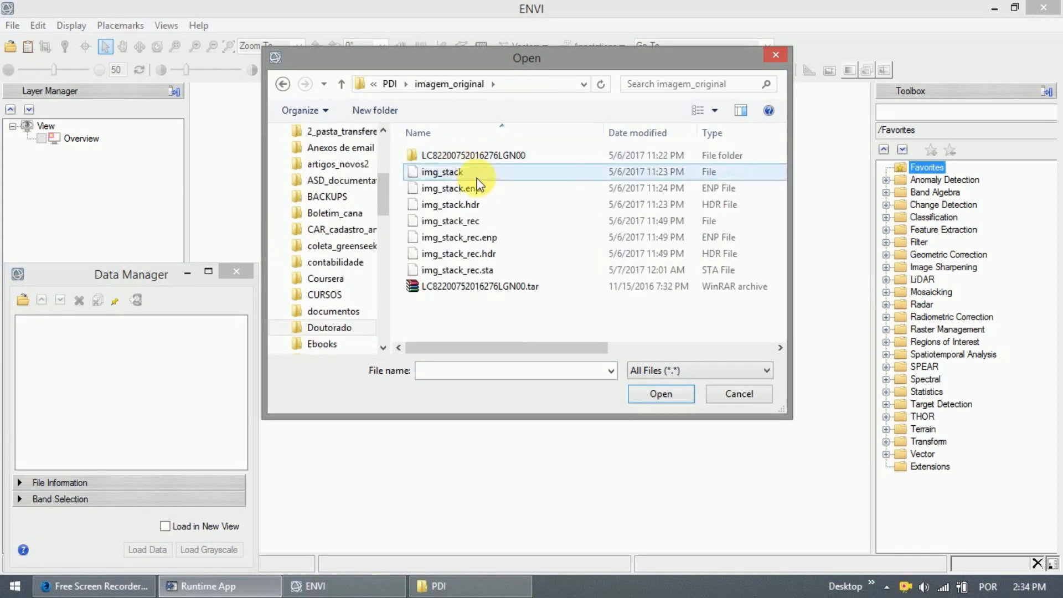
pyautogui.click(477, 202)
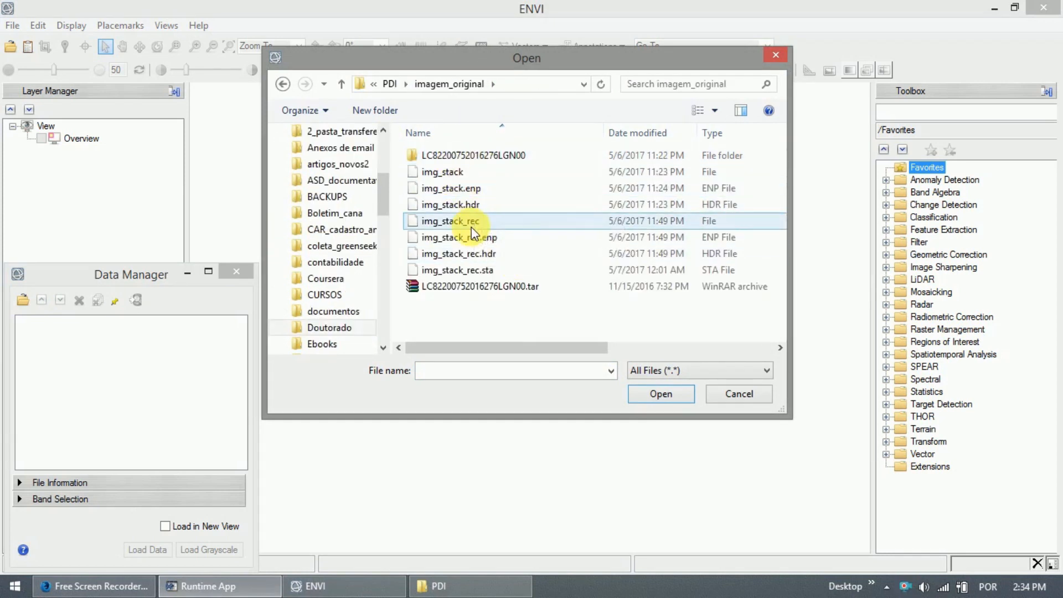
pyautogui.click(471, 223)
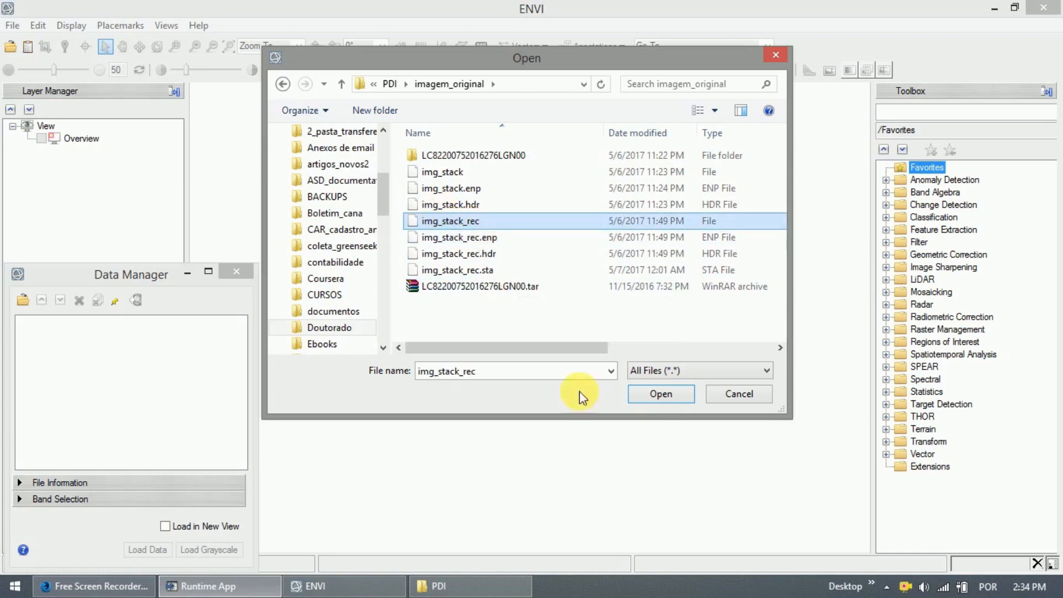
pyautogui.click(664, 393)
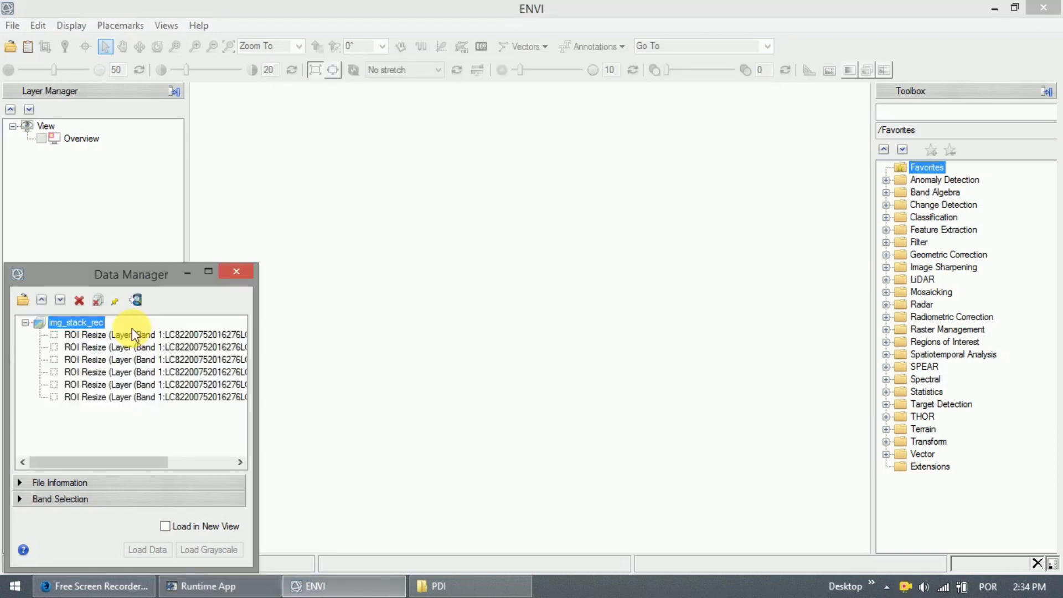
# Load img_stack_rec as a red-green-blue composite, minimize the Data Manager and zoom out.
pyautogui.click(54, 373)
pyautogui.click(55, 385)
pyautogui.click(55, 361)
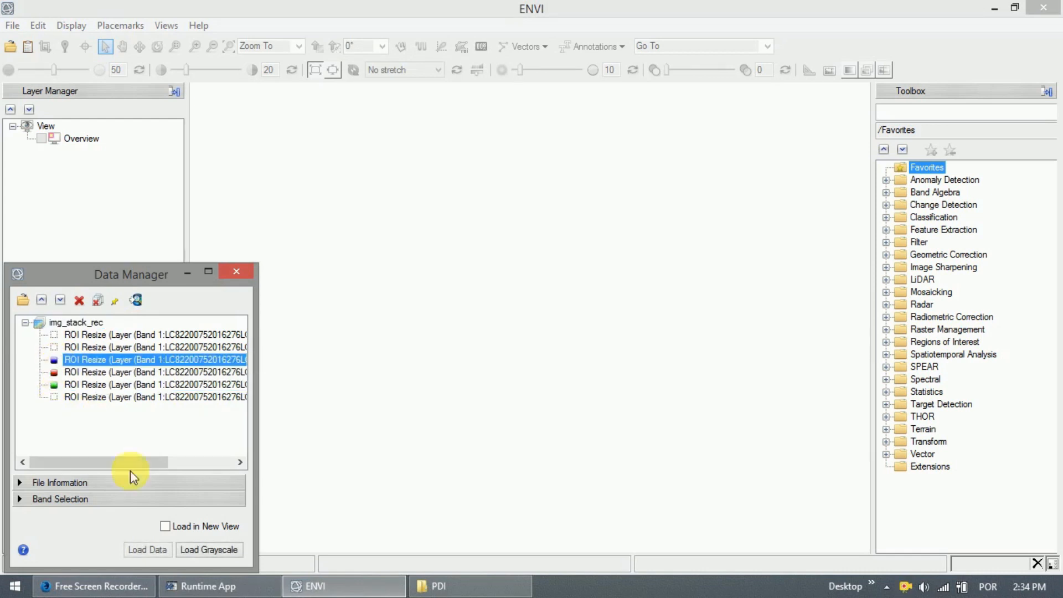
pyautogui.click(159, 554)
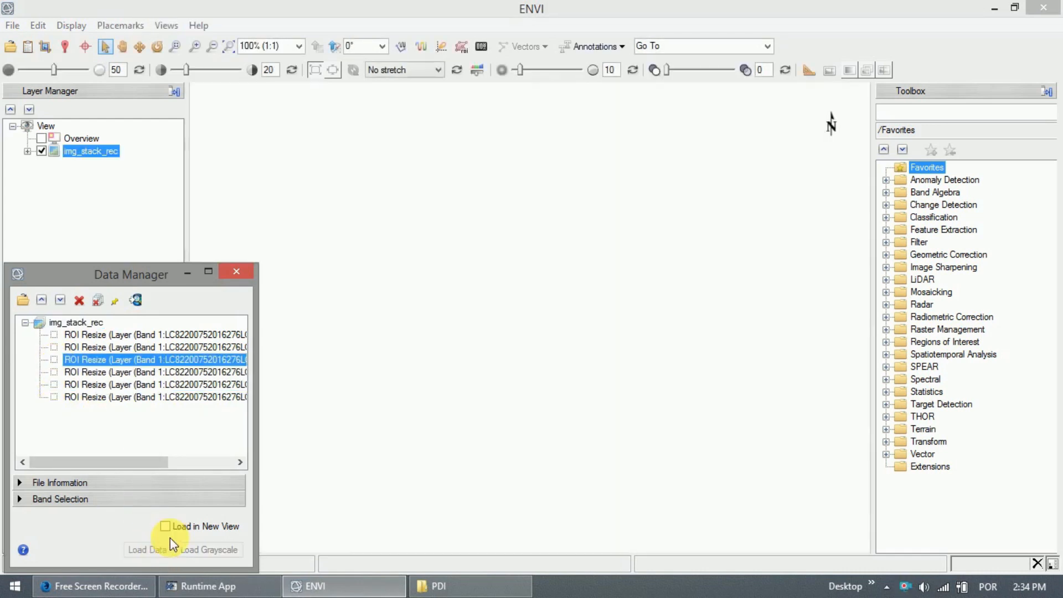
pyautogui.click(188, 273)
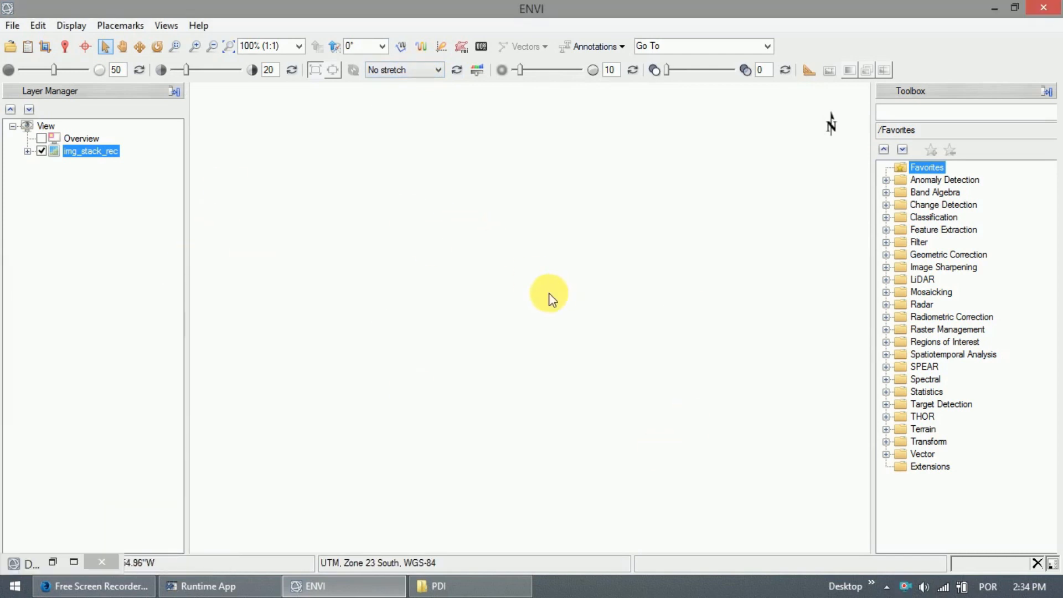
pyautogui.scroll(-2, 548, 299)
pyautogui.scroll(-2, 540, 302)
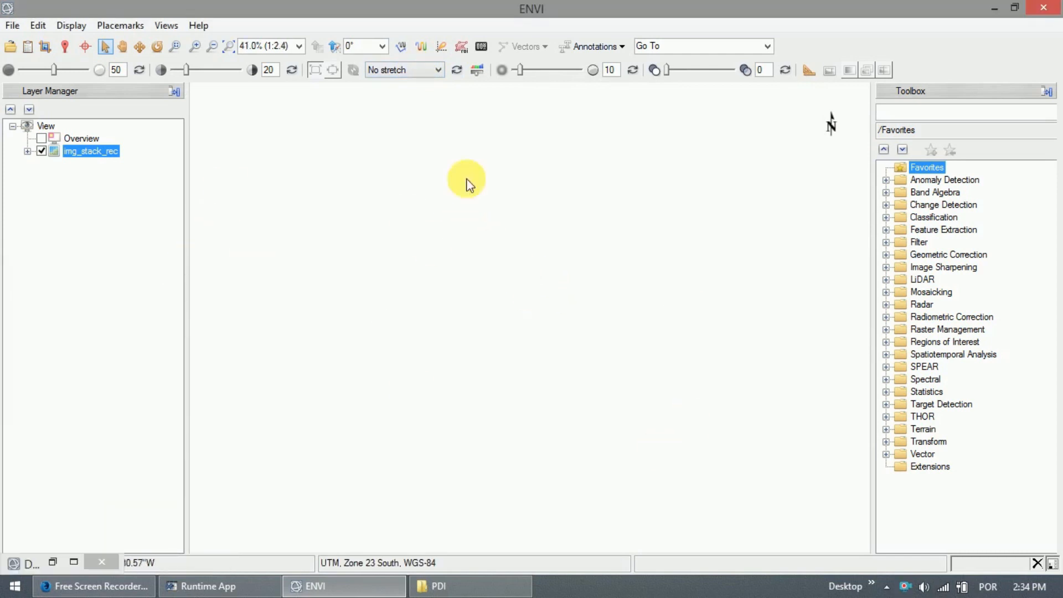
pyautogui.click(420, 79)
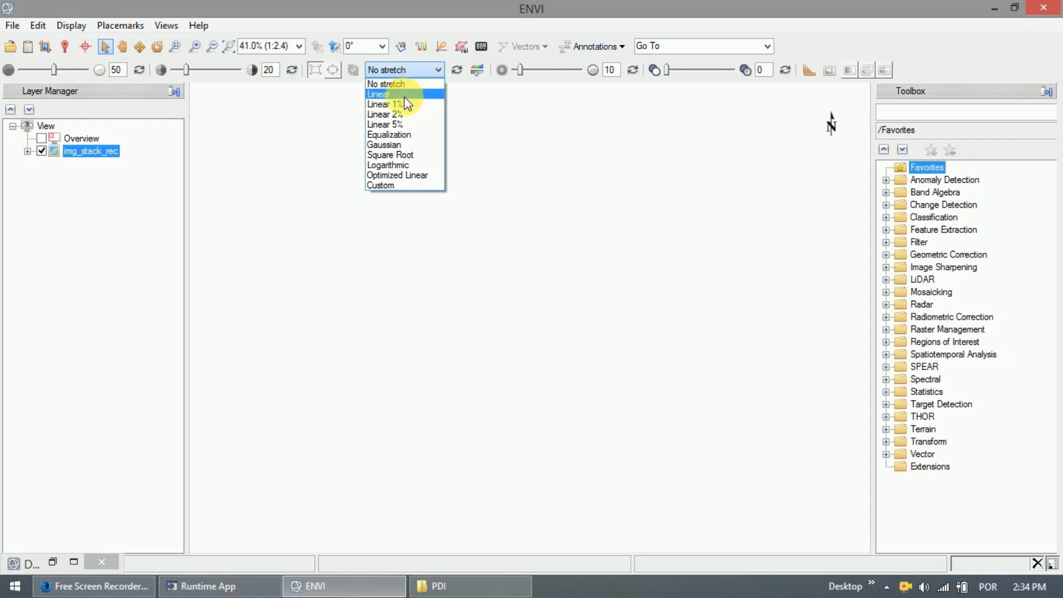
# Try Linear, Linear 1%, Linear 2% and Linear 5% stretches, then settle on Equalization.
pyautogui.click(404, 94)
pyautogui.scroll(-1, 443, 285)
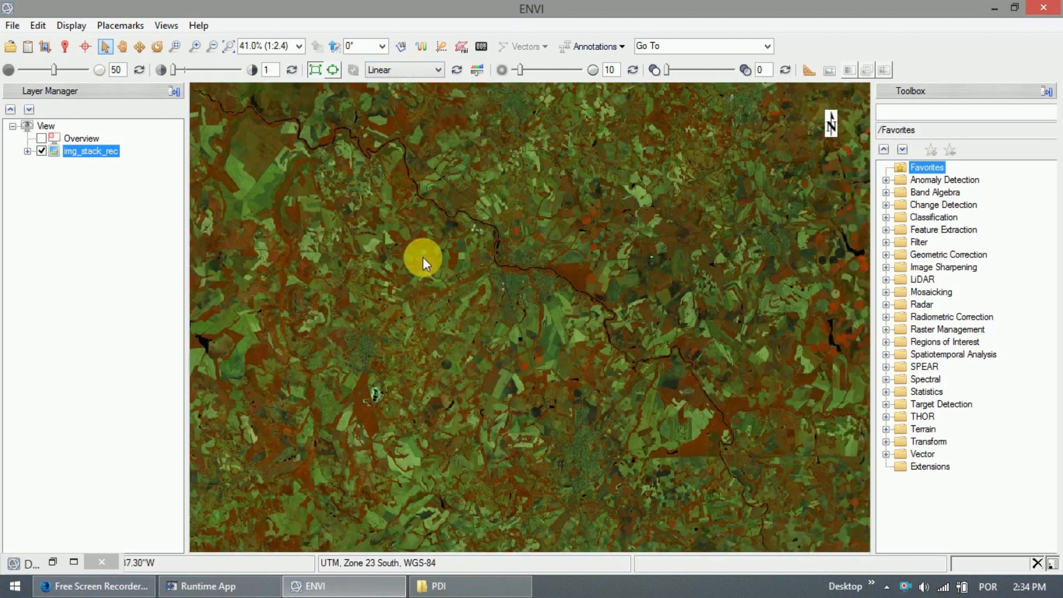
pyautogui.click(412, 71)
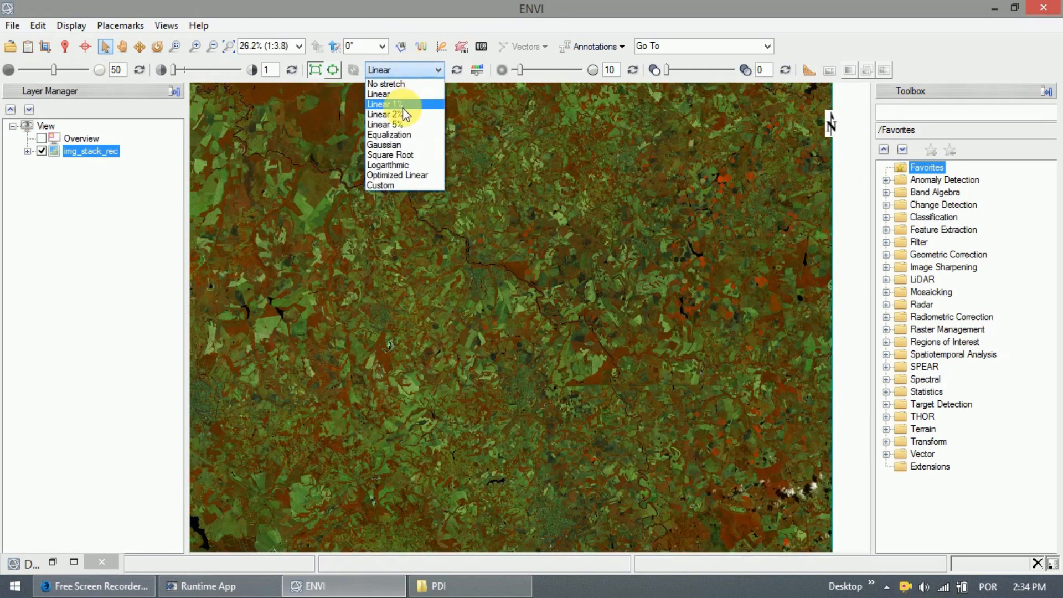
pyautogui.click(403, 105)
pyautogui.click(404, 69)
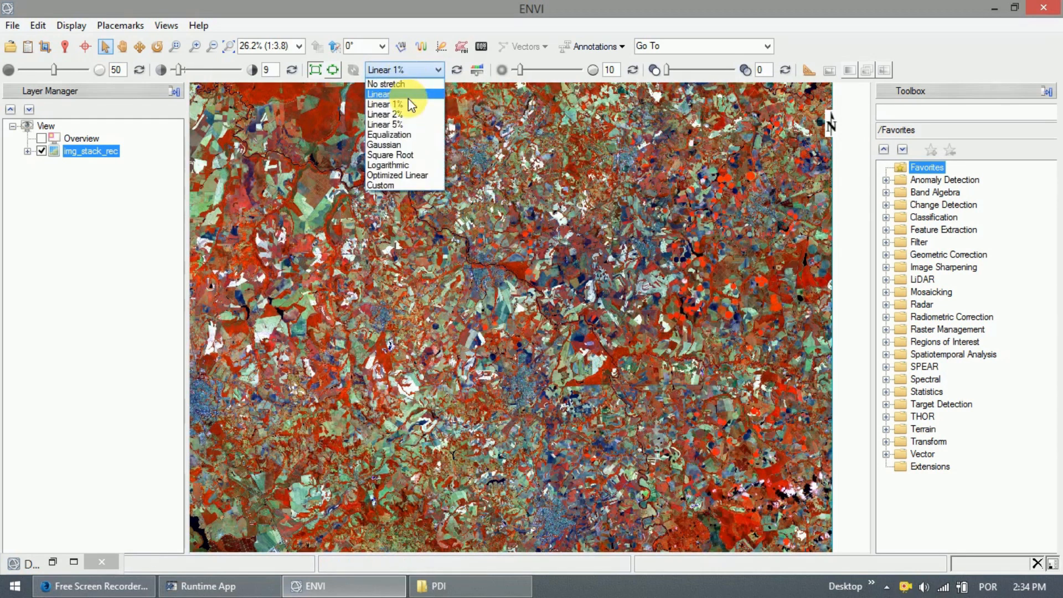
pyautogui.click(407, 114)
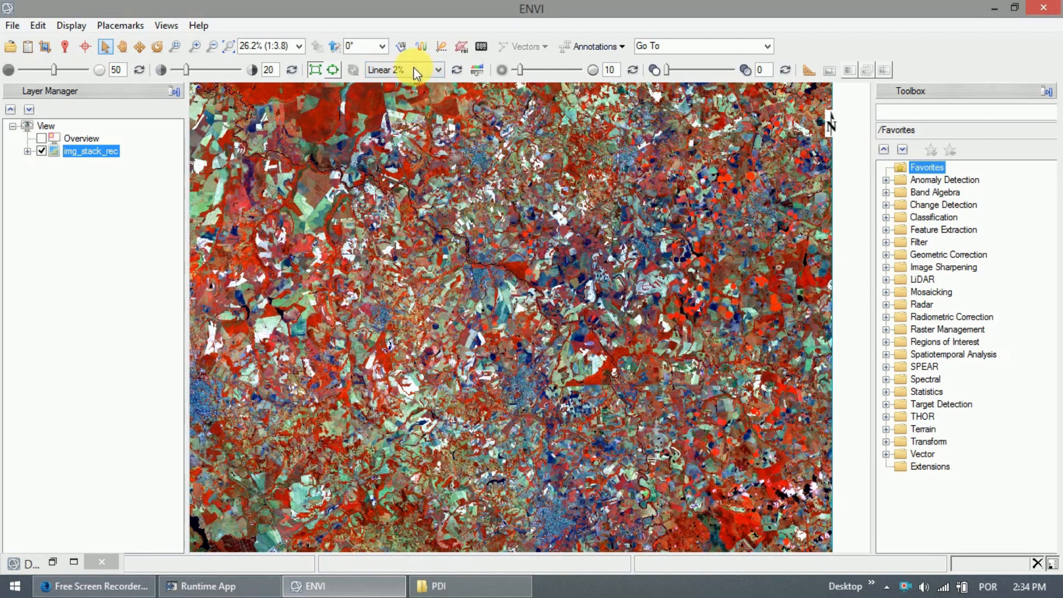
pyautogui.click(413, 68)
pyautogui.click(404, 123)
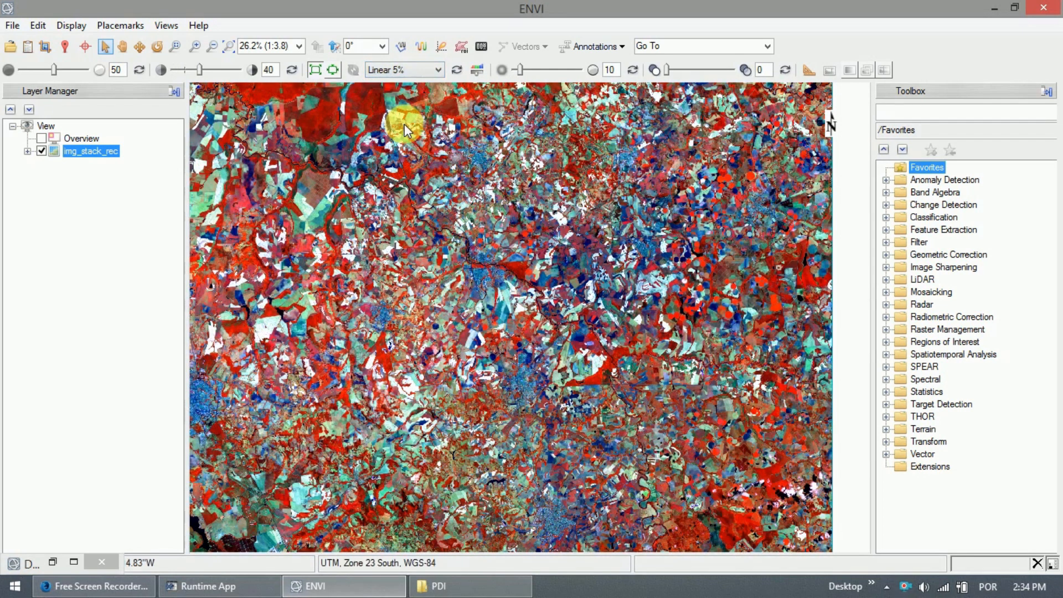
pyautogui.click(416, 71)
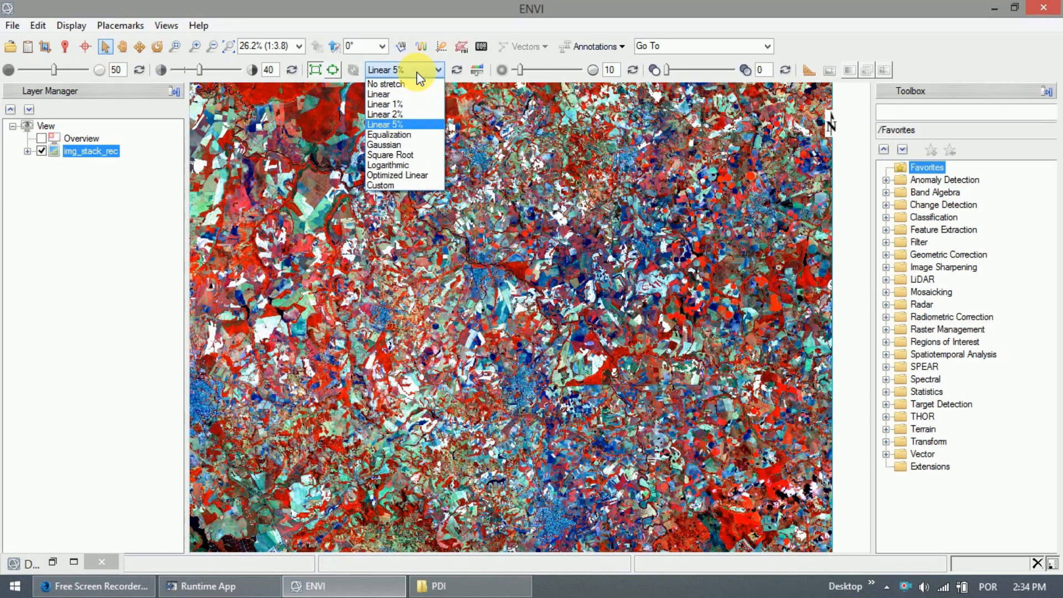
pyautogui.click(407, 134)
pyautogui.moveTo(456, 281); pyautogui.dragTo(478, 277)
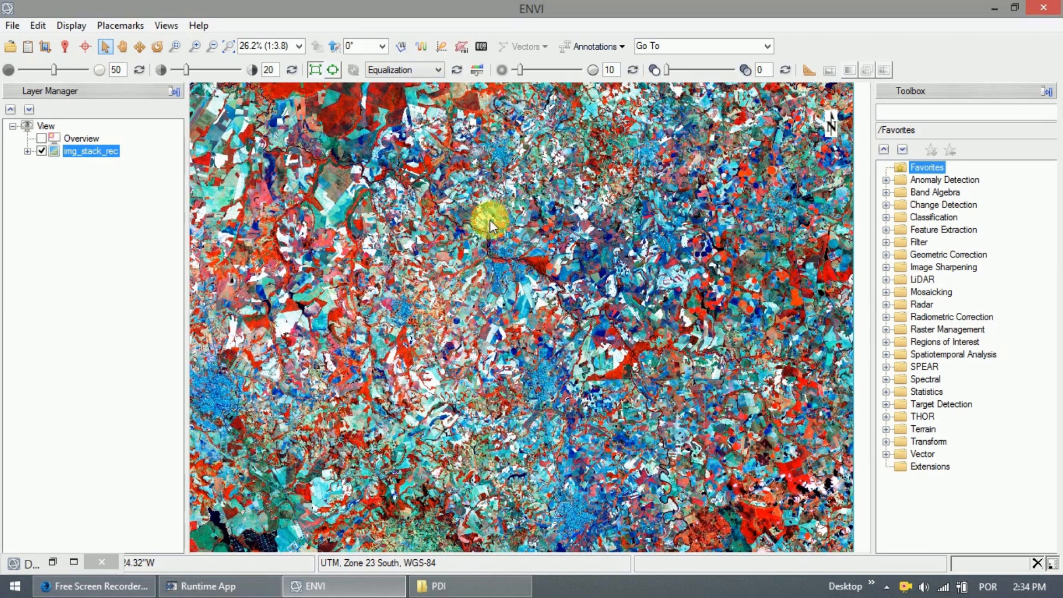
# Reset the layer to no stretch and apply a 5% linear stretch in the Custom Stretch editor.
pyautogui.click(458, 68)
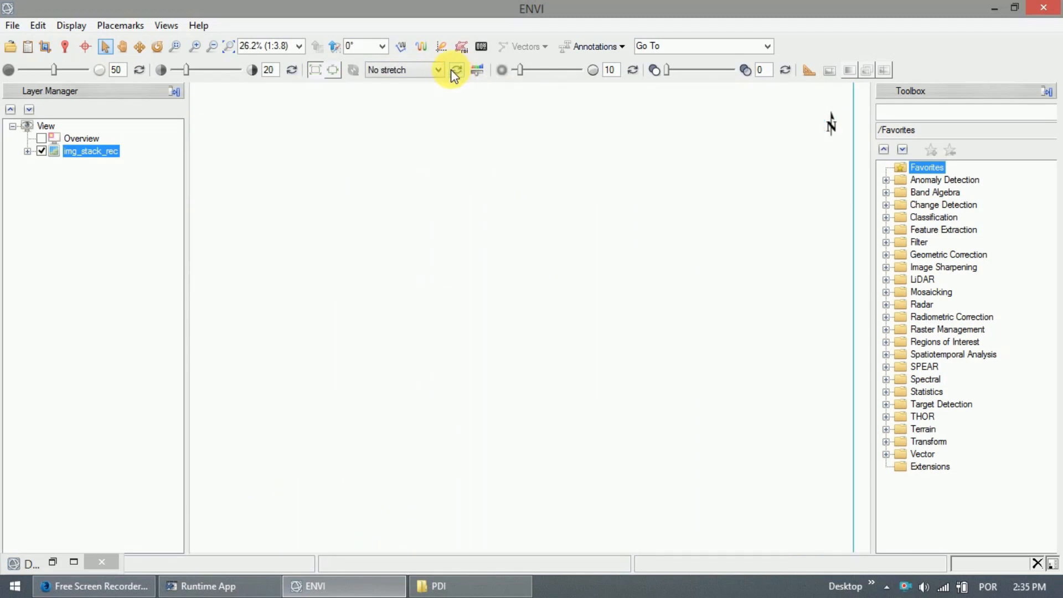
pyautogui.click(478, 73)
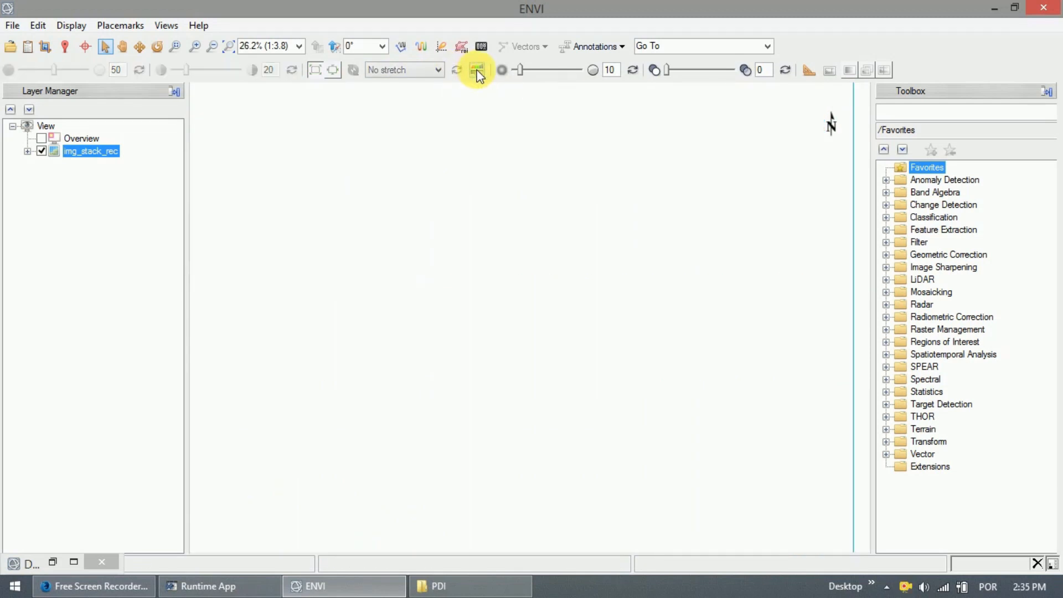
pyautogui.moveTo(520, 146); pyautogui.dragTo(768, 239)
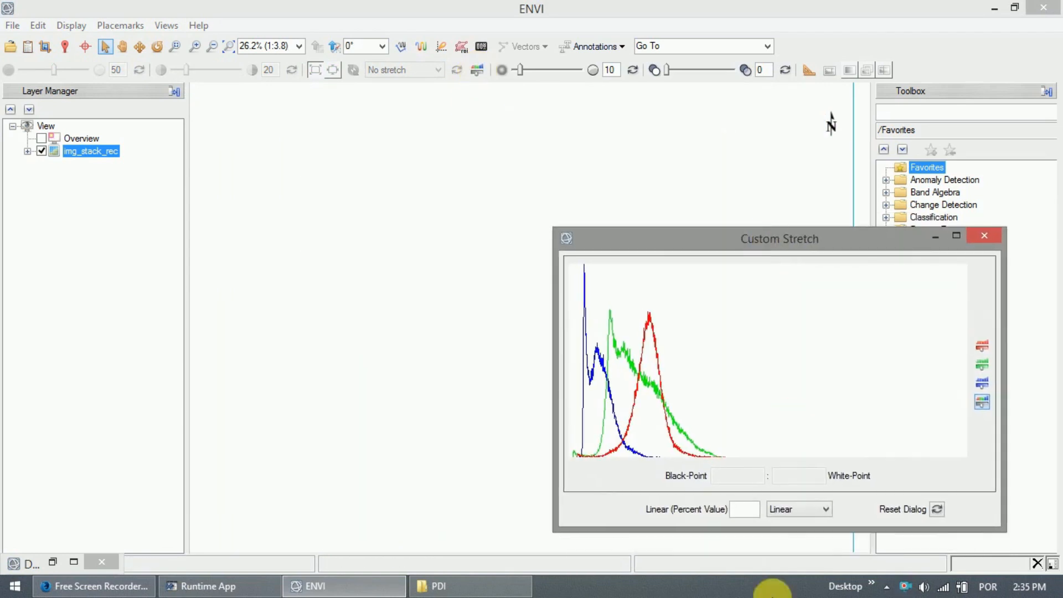
pyautogui.click(802, 510)
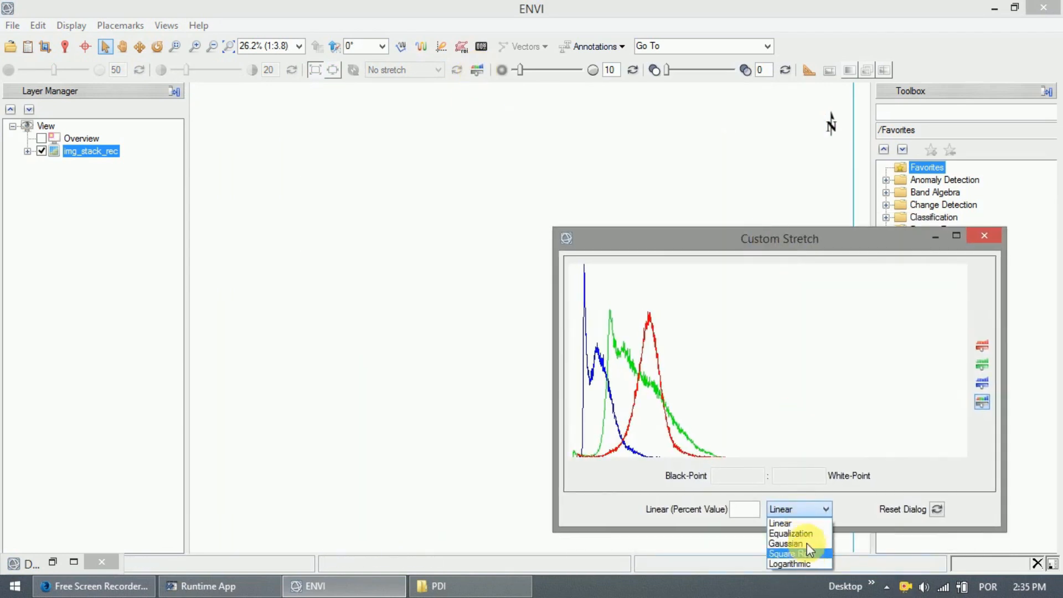
pyautogui.click(792, 524)
pyautogui.click(742, 509)
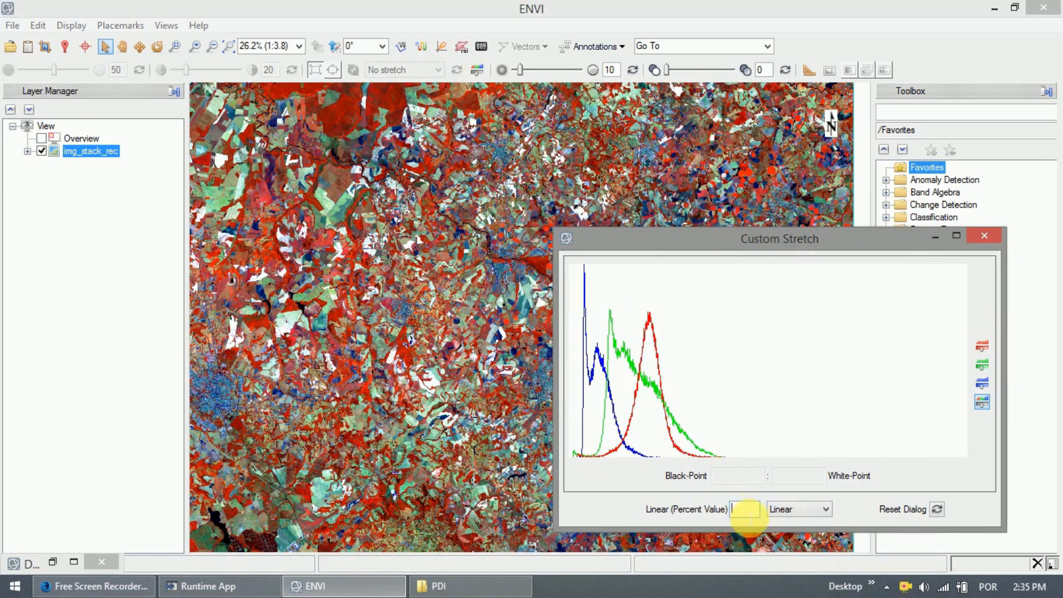
pyautogui.write('5')
pyautogui.press('Return')
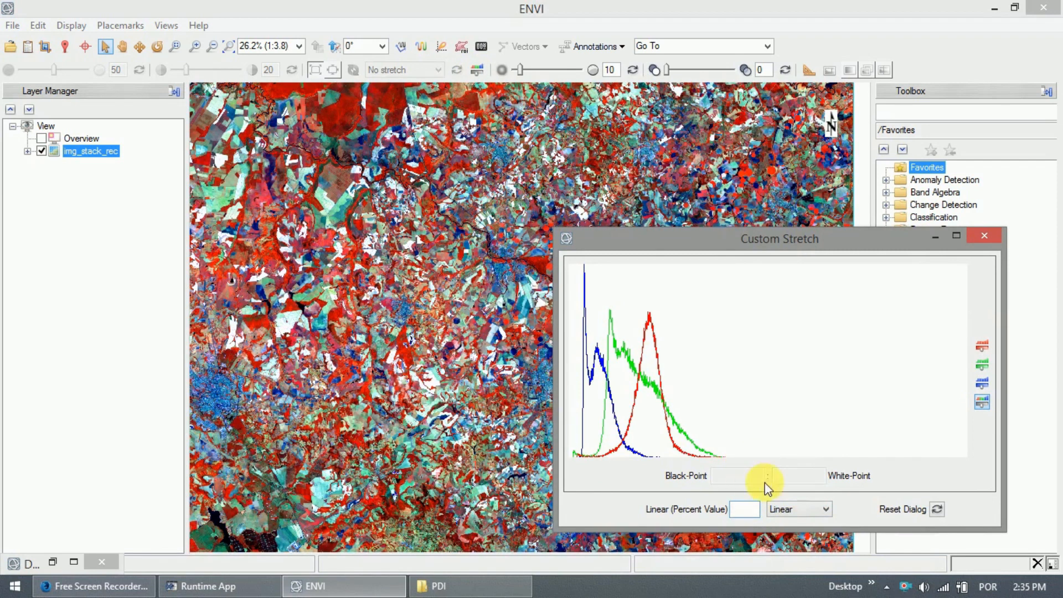
# Set the red band's black point to 16521.39717 and white point to 18284.26454, then reset and close.
pyautogui.click(982, 346)
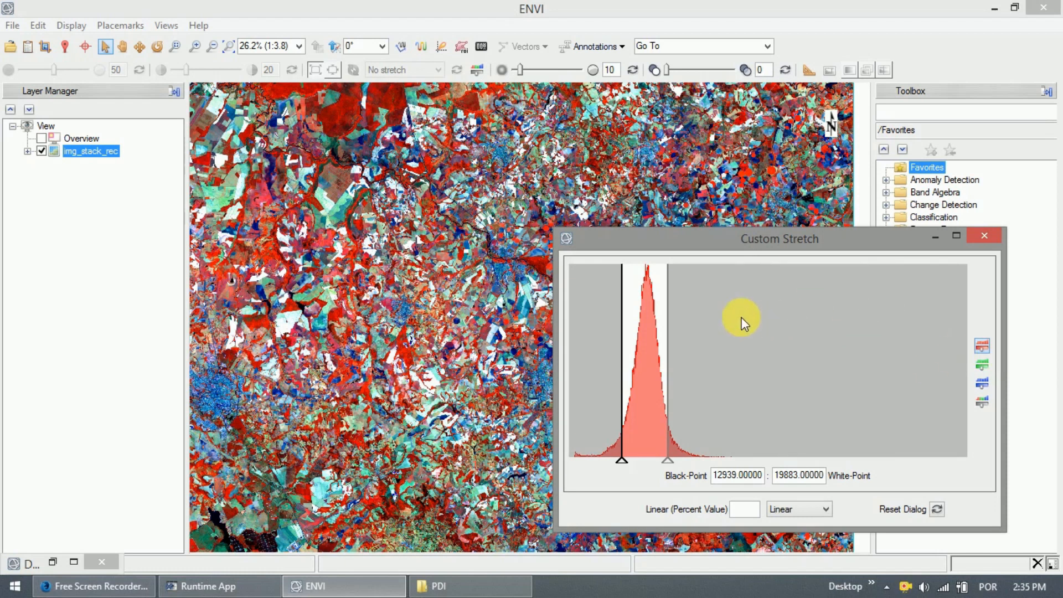
pyautogui.moveTo(621, 334); pyautogui.dragTo(653, 338)
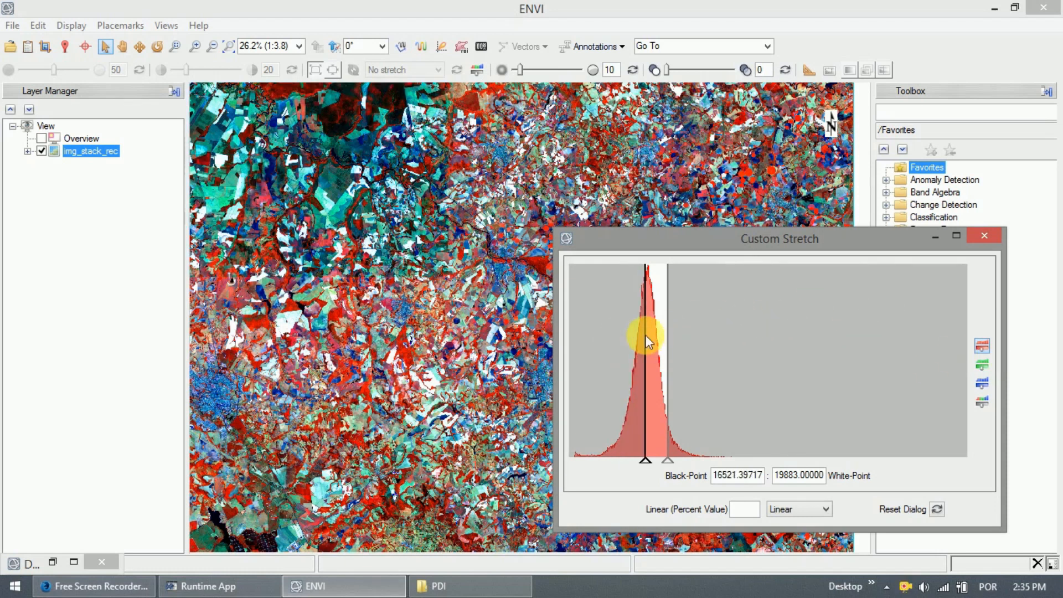
pyautogui.moveTo(670, 343); pyautogui.dragTo(657, 338)
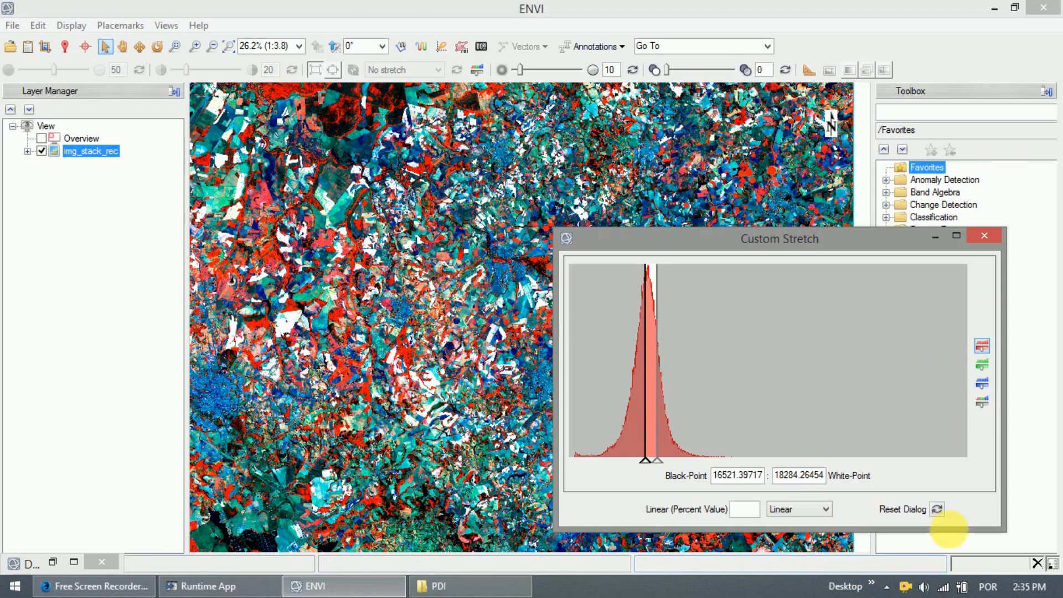
pyautogui.click(938, 509)
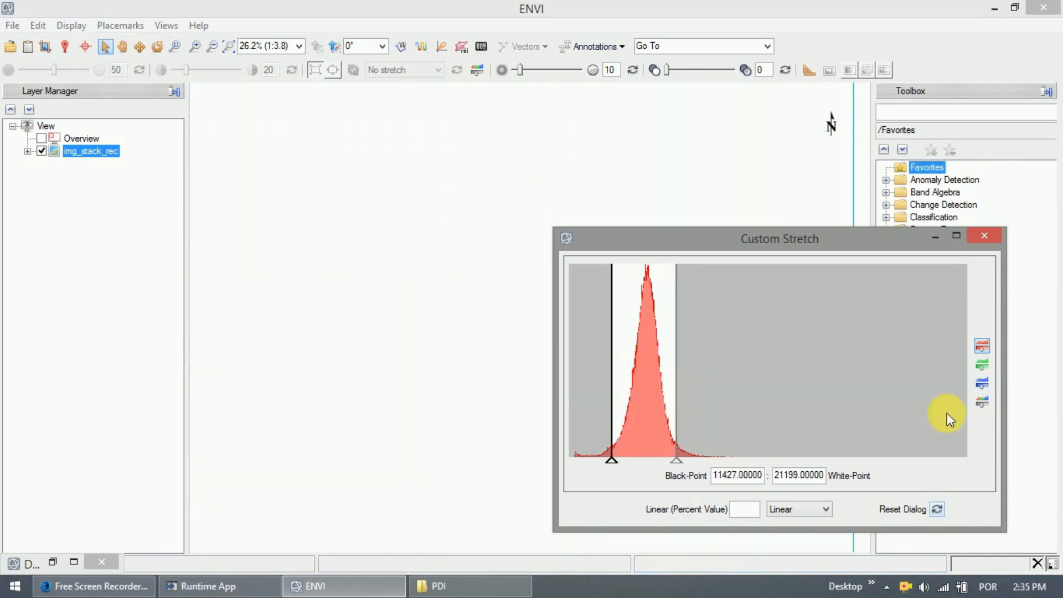
pyautogui.click(984, 237)
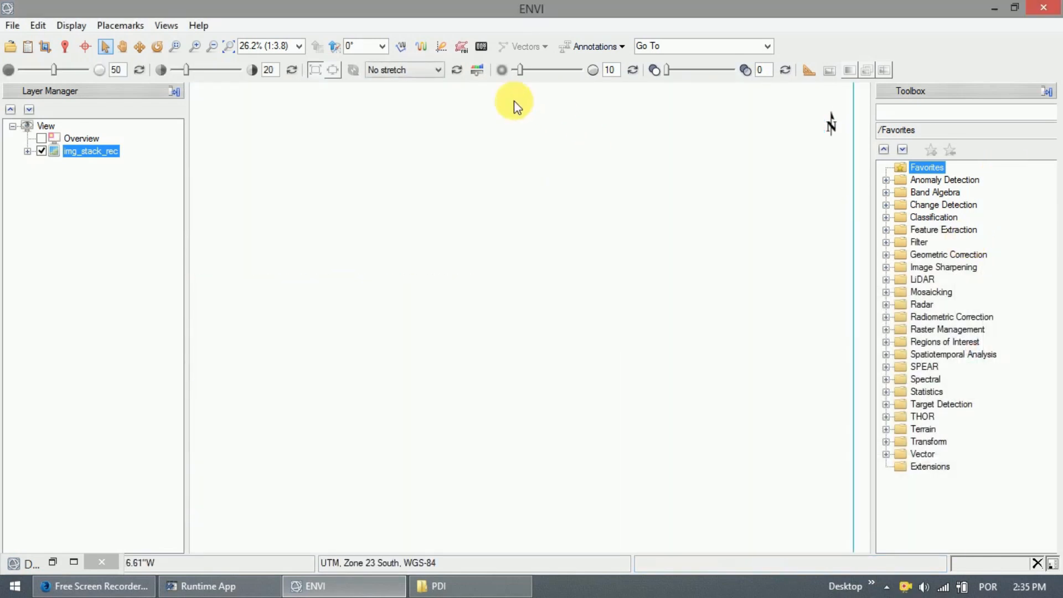
# Apply a Linear 2% stretch to the image and pan it up and left.
pyautogui.click(395, 72)
pyautogui.click(406, 113)
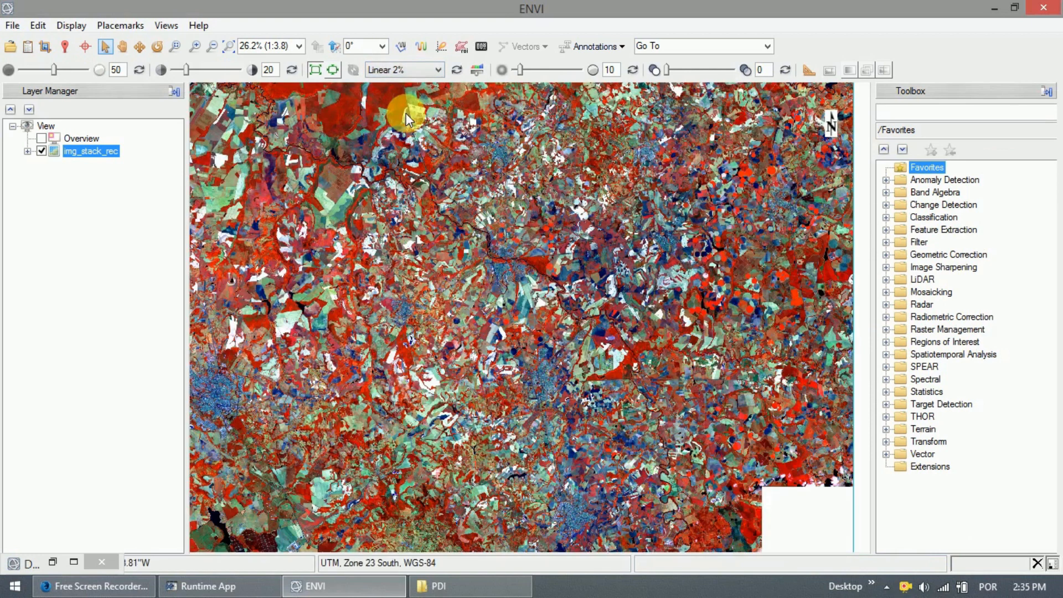
pyautogui.moveTo(456, 261); pyautogui.dragTo(420, 189)
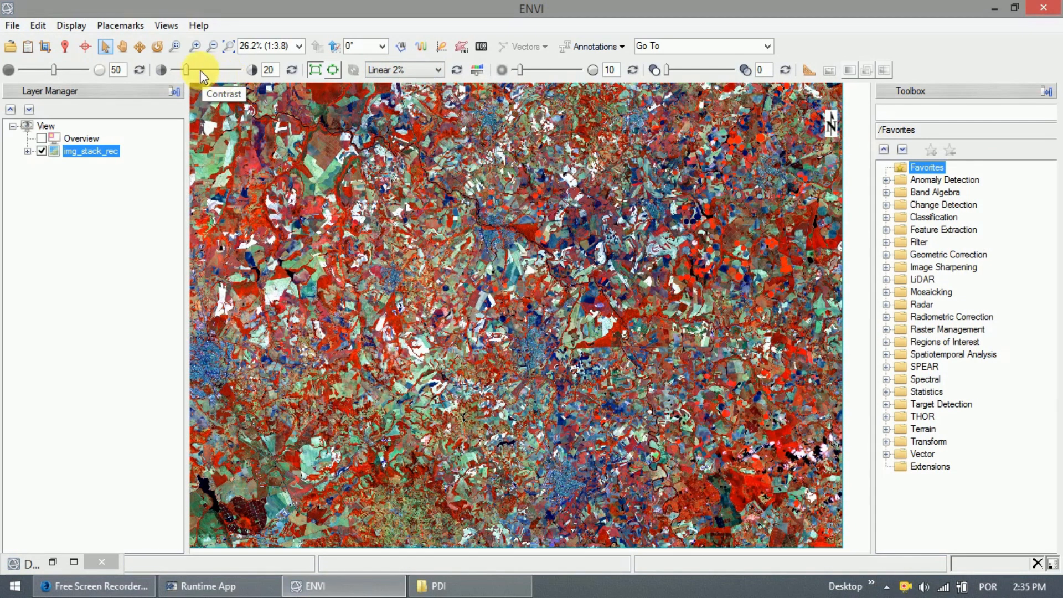
# Adjust contrast and brightness, restore their defaults, and try making the layer partly transparent.
pyautogui.moveTo(186, 69)
pyautogui.mouseDown()
pyautogui.moveTo(235, 70)
pyautogui.moveTo(188, 72)
pyautogui.mouseUp()
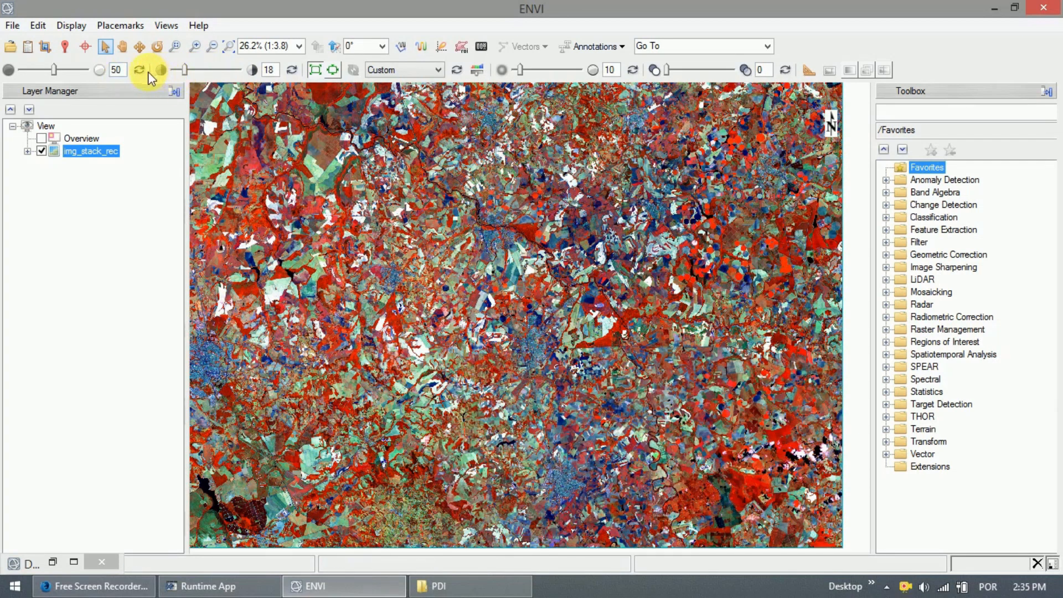
pyautogui.click(292, 69)
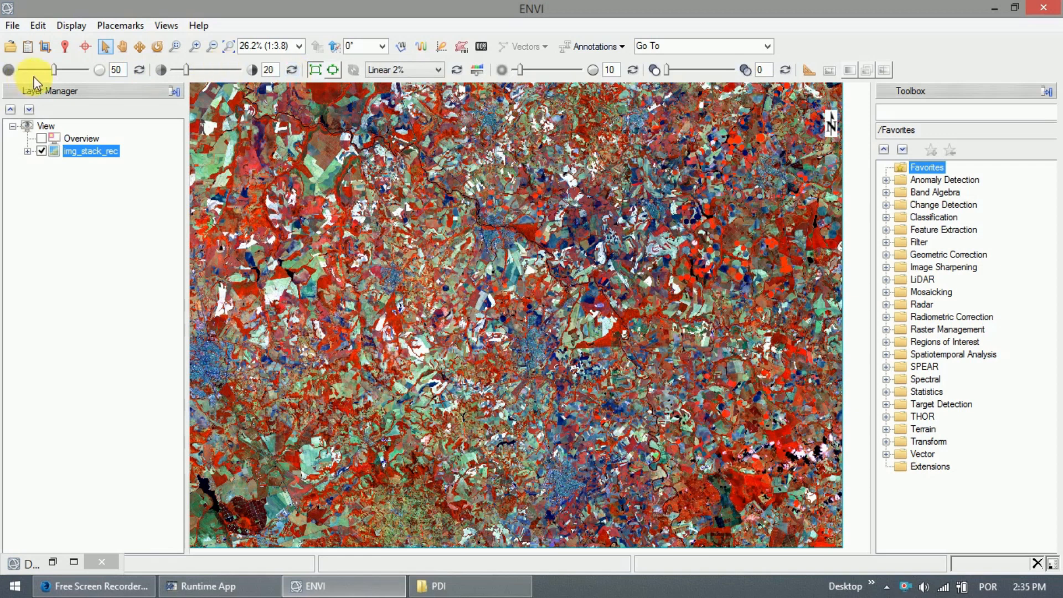
pyautogui.moveTo(57, 69)
pyautogui.mouseDown()
pyautogui.moveTo(84, 70)
pyautogui.moveTo(36, 74)
pyautogui.moveTo(66, 74)
pyautogui.mouseUp()
pyautogui.click(142, 71)
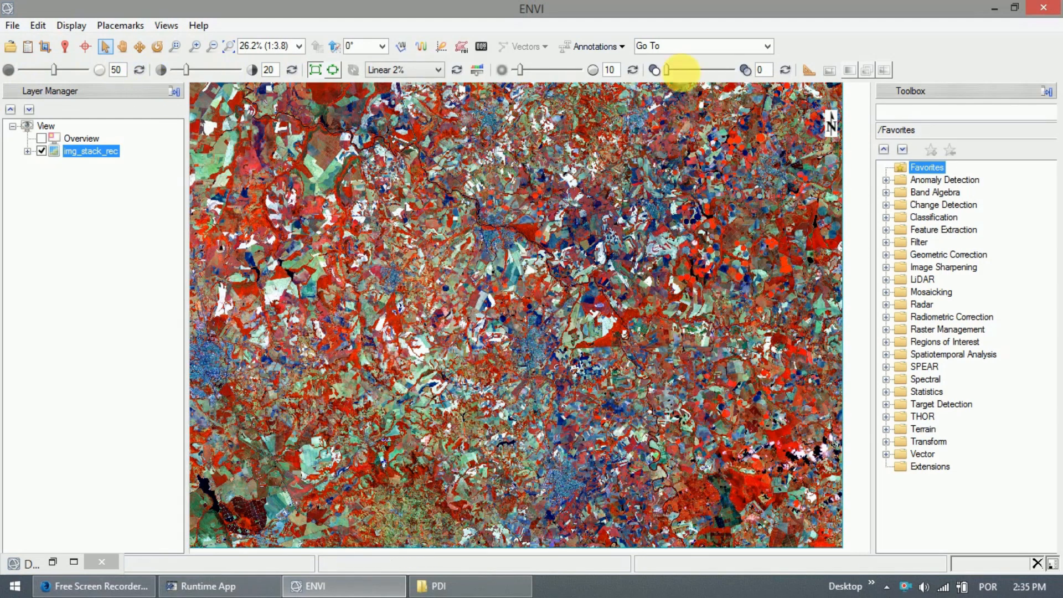
pyautogui.moveTo(668, 71)
pyautogui.mouseDown()
pyautogui.moveTo(726, 74)
pyautogui.moveTo(660, 69)
pyautogui.mouseUp()
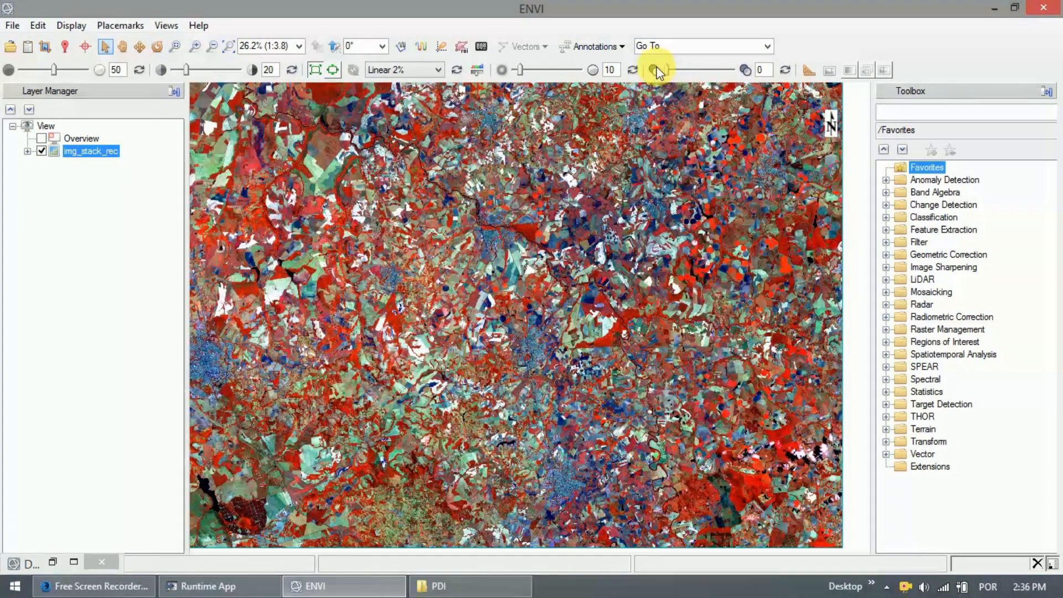
# Expand the Filter folder in the Toolbox.
pyautogui.click(886, 242)
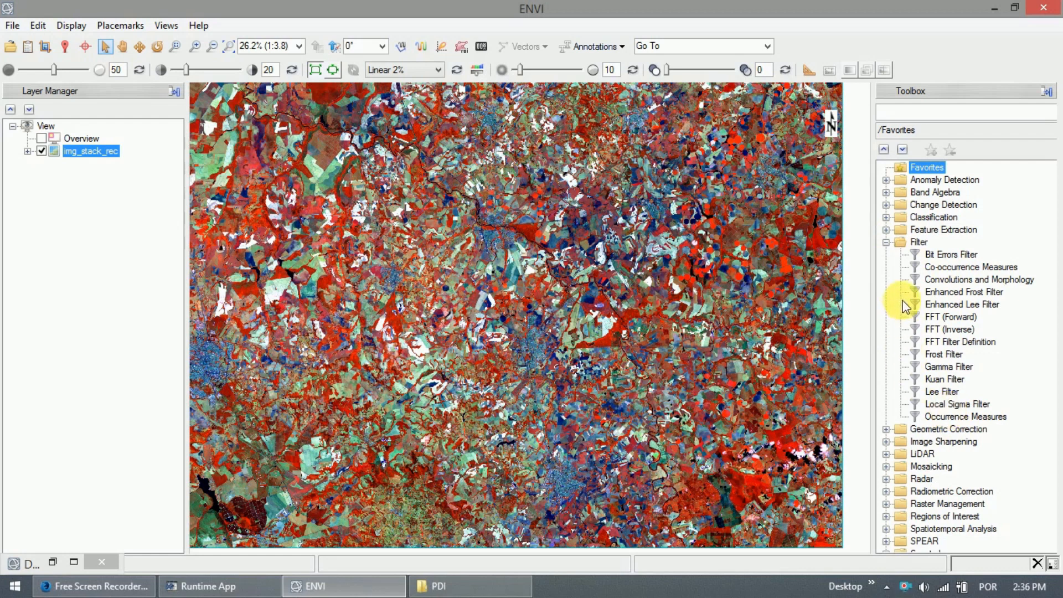
# Open the Convolutions and Morphology tool, move it higher, and choose a User Defined convolution.
pyautogui.doubleClick(930, 277)
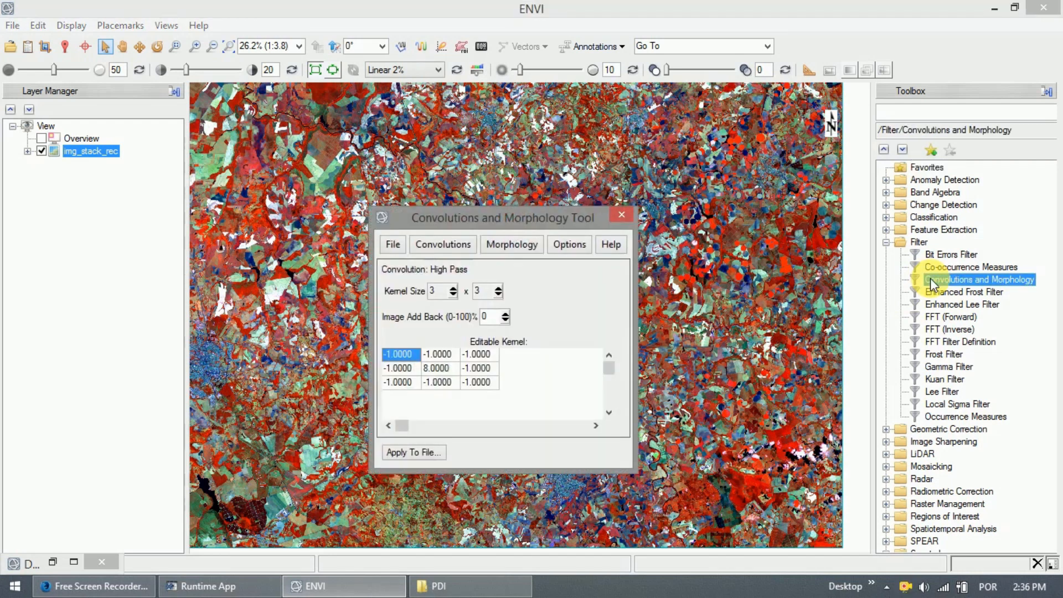
pyautogui.moveTo(450, 216); pyautogui.dragTo(459, 112)
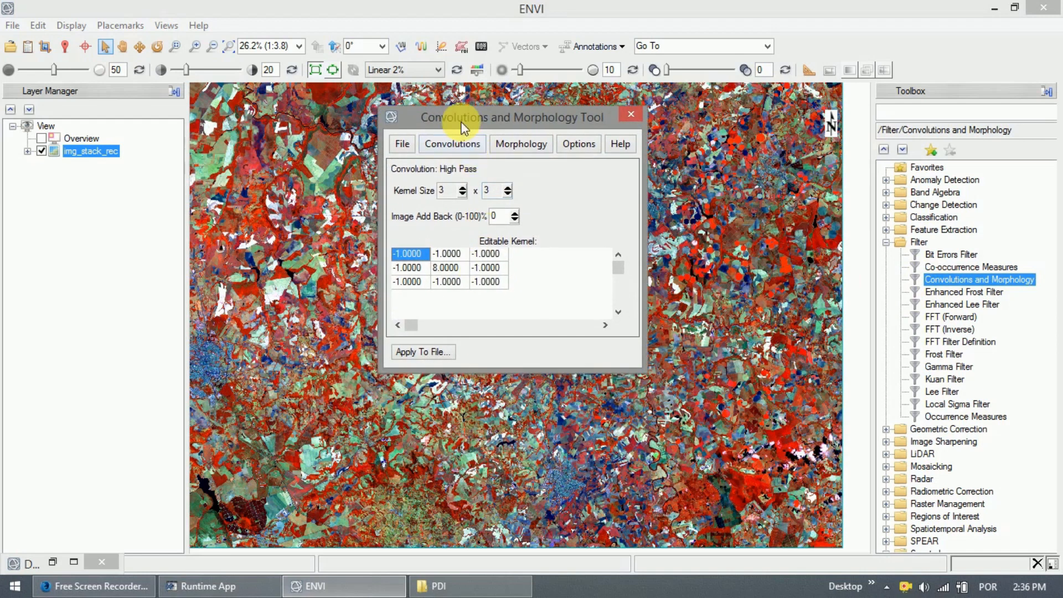
pyautogui.click(439, 145)
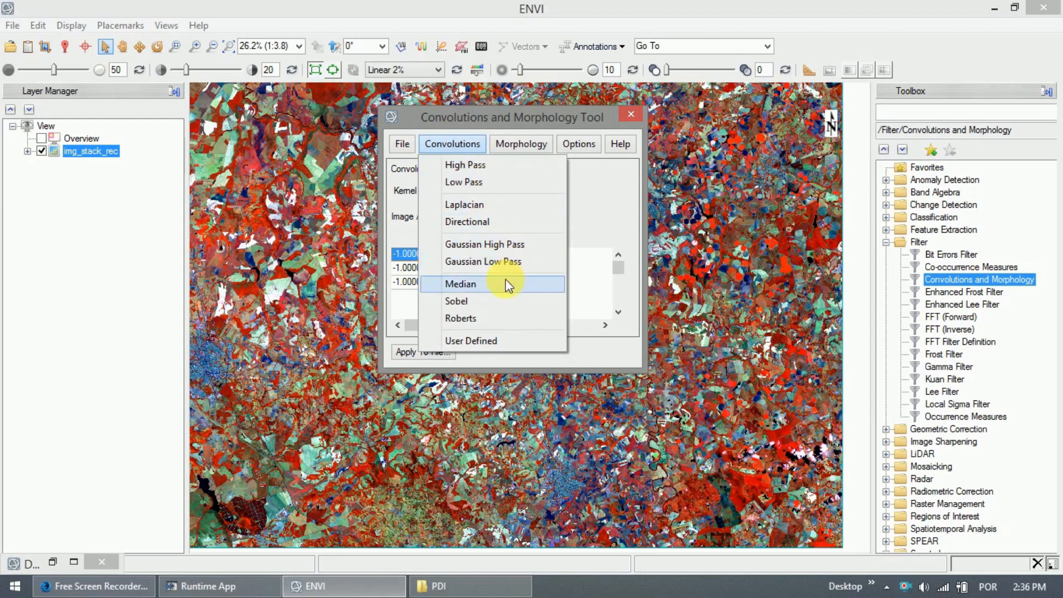
pyautogui.click(493, 341)
# Set the middle and bottom rows of the 3×3 kernel cells to 0.
pyautogui.click(444, 268)
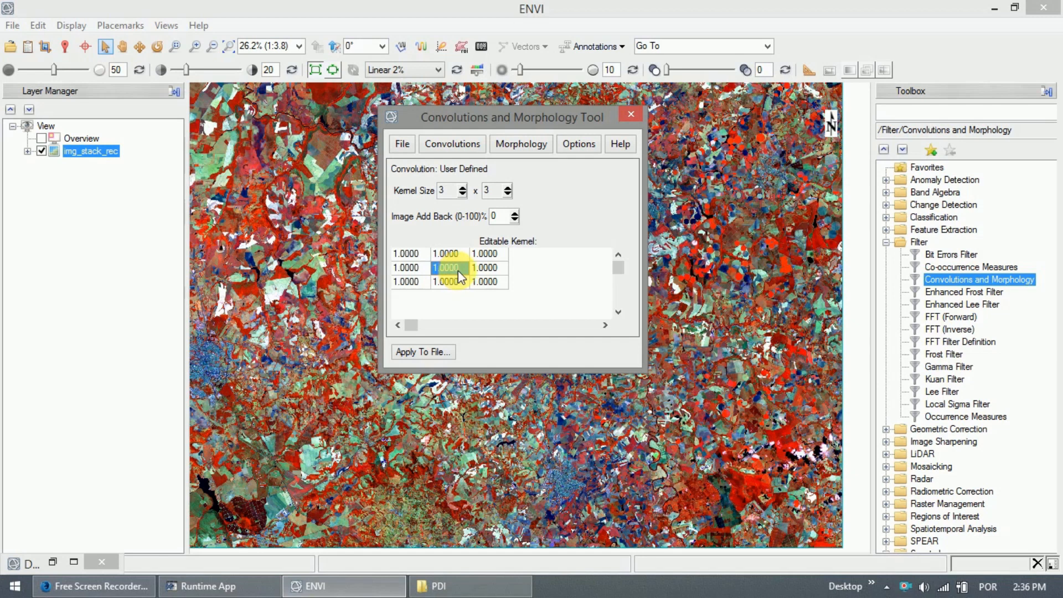
pyautogui.doubleClick(457, 271)
pyautogui.moveTo(466, 269); pyautogui.dragTo(440, 267)
pyautogui.click(406, 253)
pyautogui.click(483, 281)
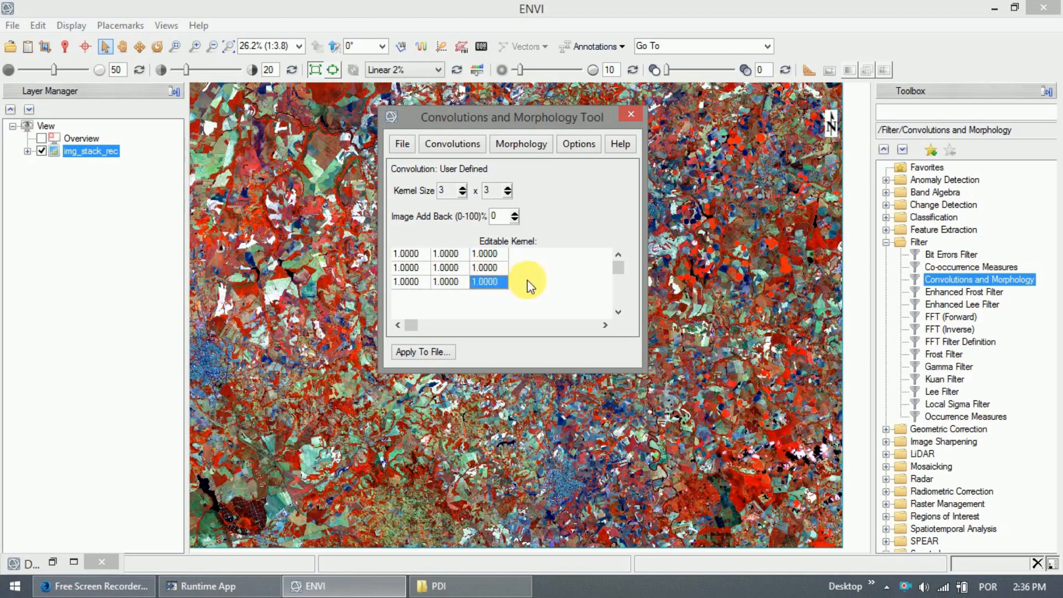
pyautogui.click(410, 268)
pyautogui.doubleClick(410, 268)
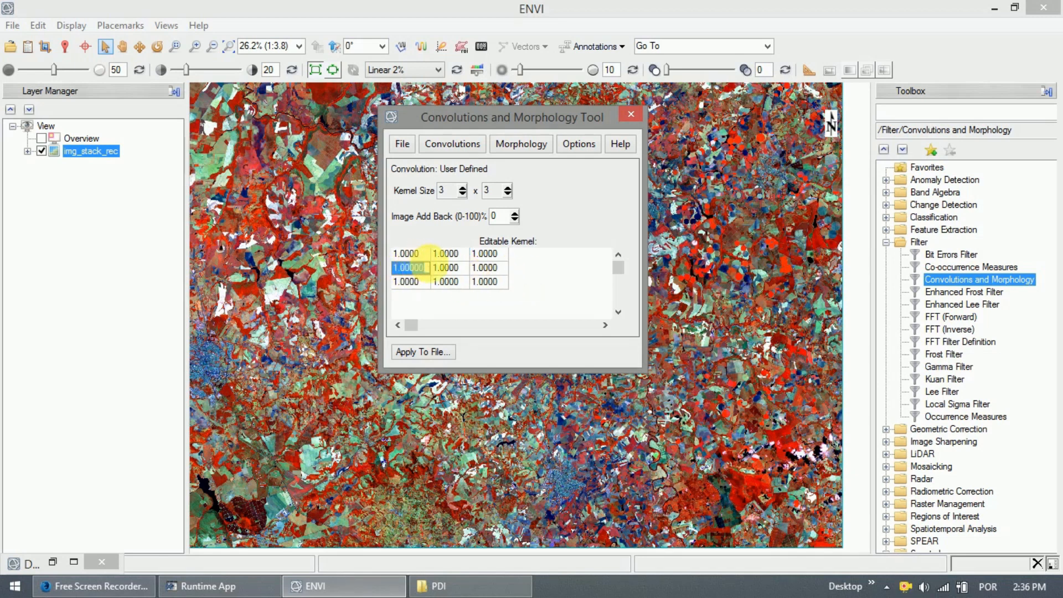
pyautogui.write('0')
pyautogui.click(445, 266)
pyautogui.write('0')
pyautogui.click(485, 267)
pyautogui.write('0')
pyautogui.click(413, 284)
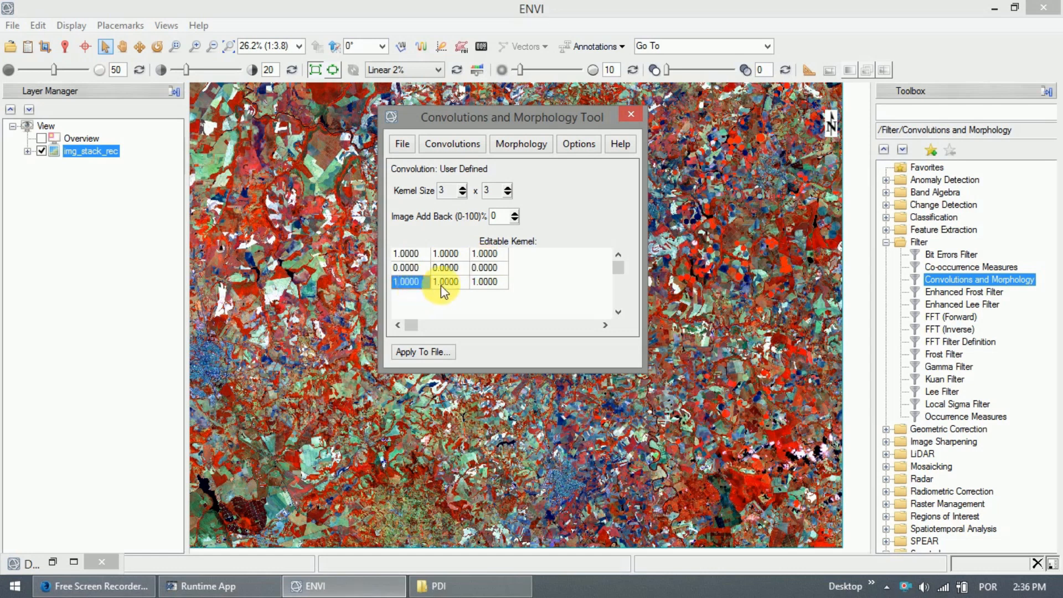
pyautogui.write('0')
pyautogui.click(445, 282)
pyautogui.write('0')
pyautogui.click(485, 281)
pyautogui.write('0')
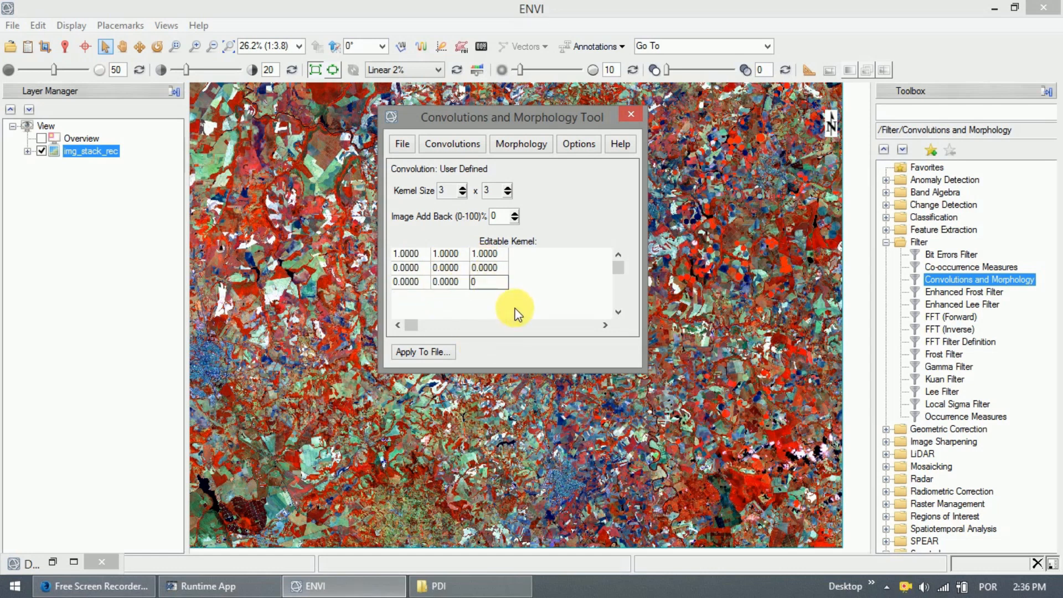
pyautogui.click(485, 254)
# Set two right-column cells to 1 and two top cells to 0, then resize the kernel 5 back to 3.
pyautogui.click(490, 268)
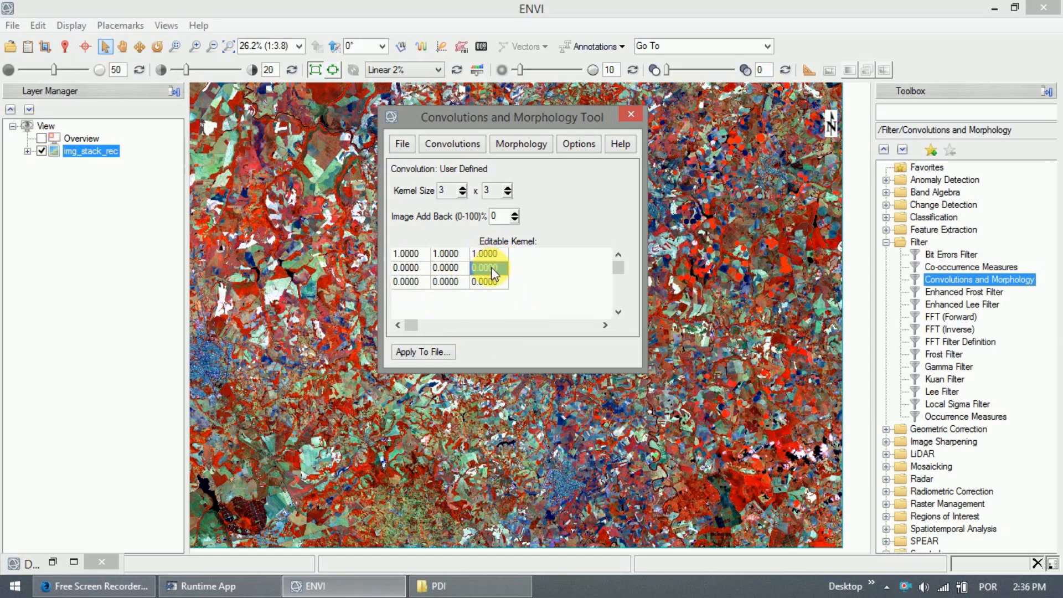
pyautogui.write('1')
pyautogui.click(485, 281)
pyautogui.write('1')
pyautogui.click(450, 254)
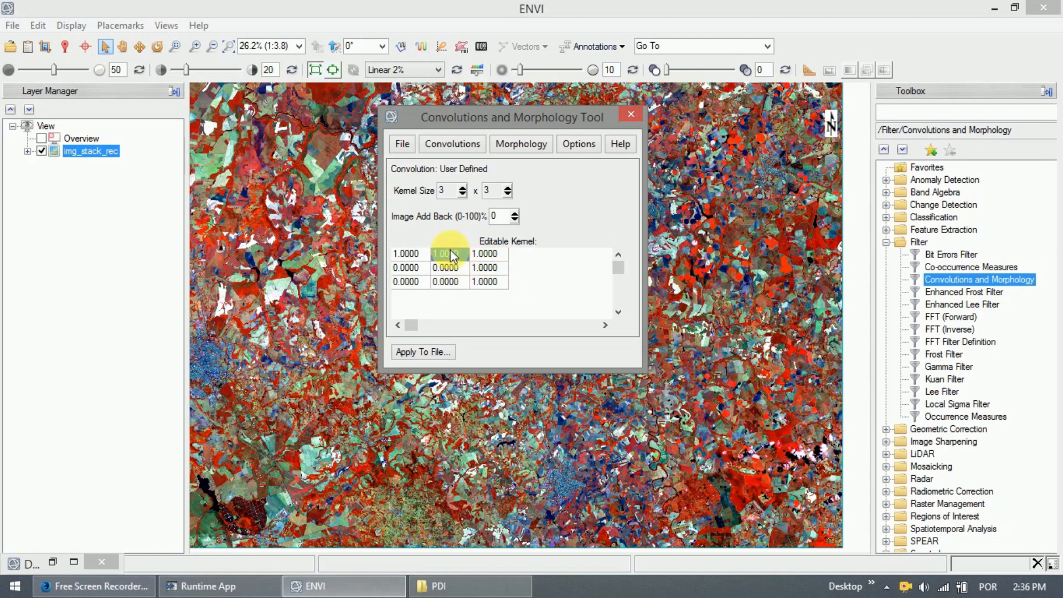
pyautogui.write('0')
pyautogui.click(406, 255)
pyautogui.write('0')
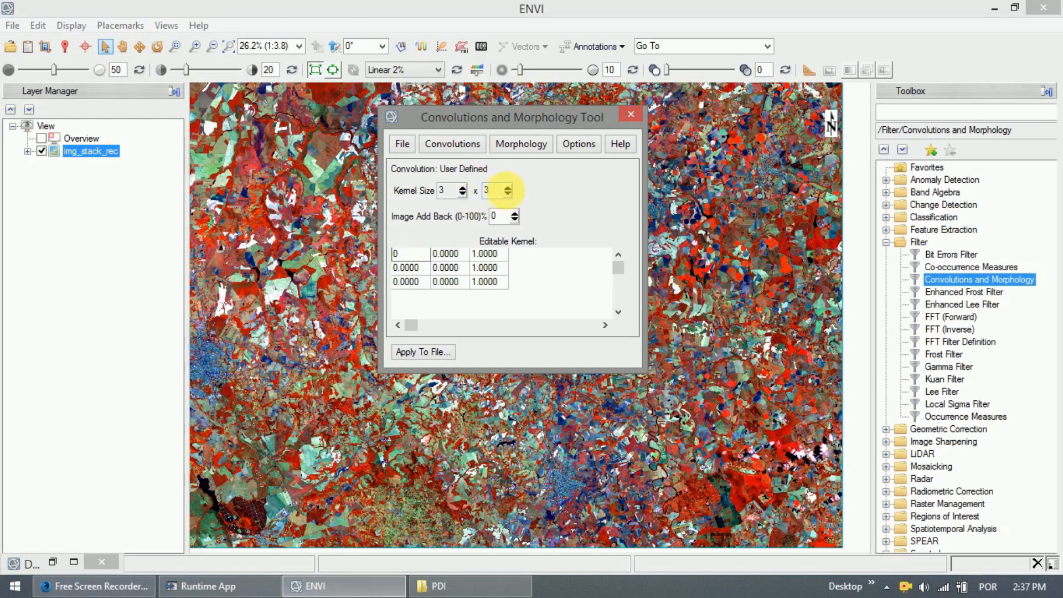
pyautogui.click(507, 188)
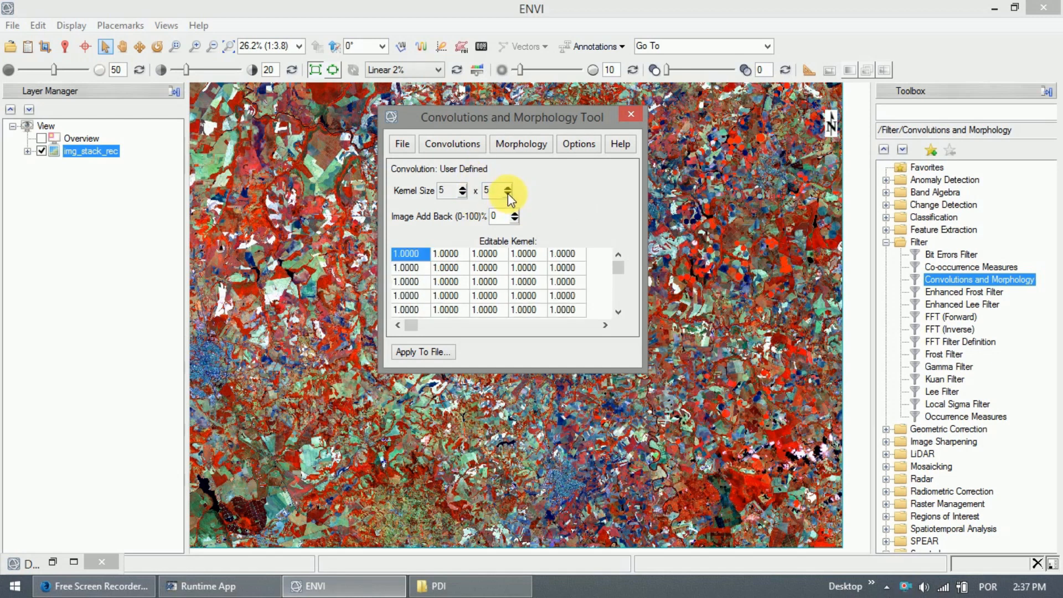
pyautogui.click(508, 194)
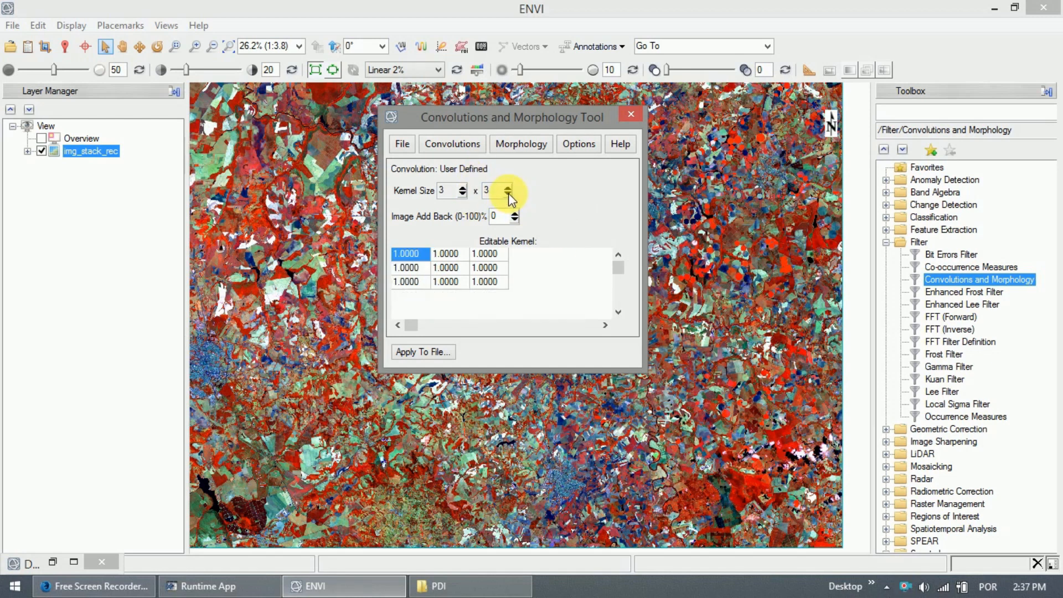
# Switch the tool to a Morphology Erode filter, then browse convolution types without choosing one.
pyautogui.click(529, 150)
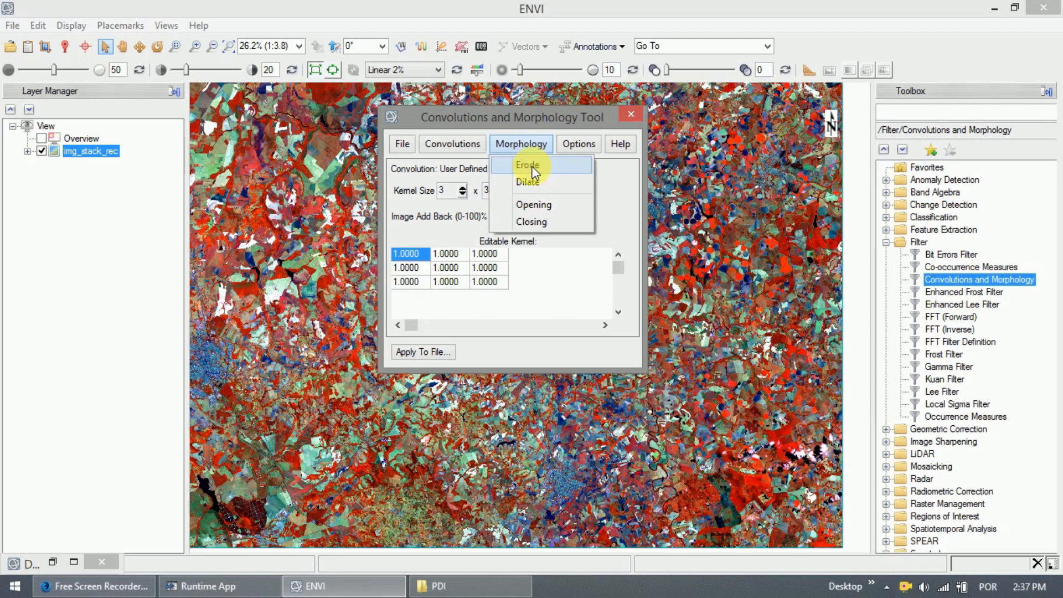
pyautogui.click(533, 171)
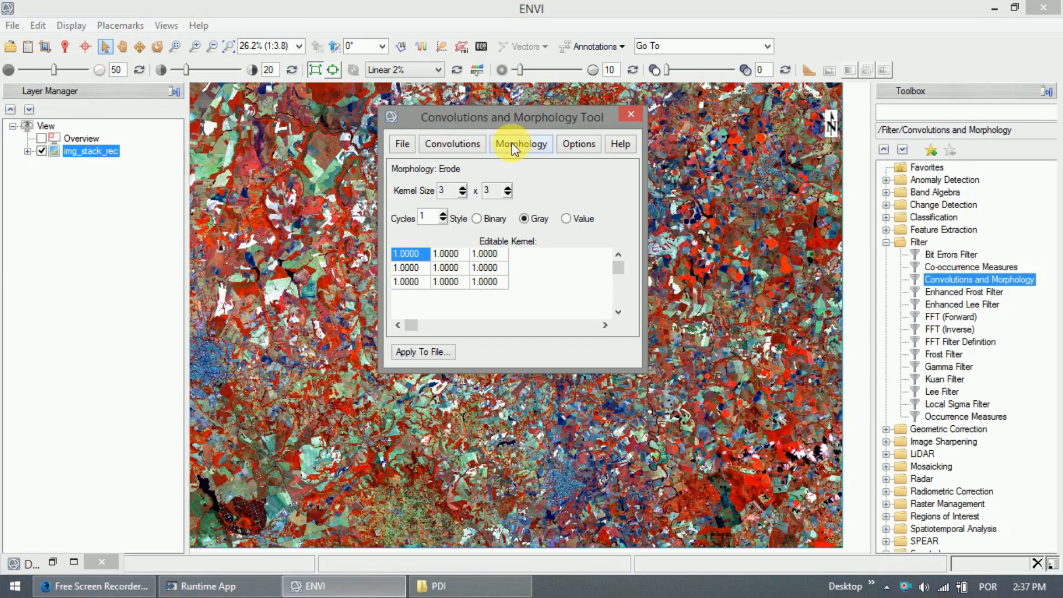
pyautogui.click(463, 149)
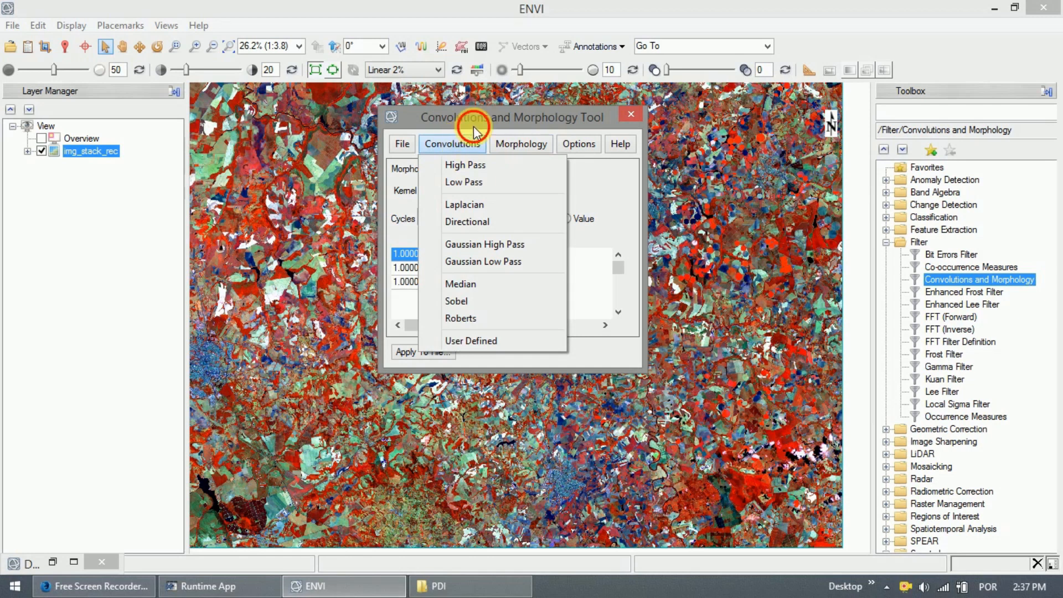
pyautogui.click(473, 126)
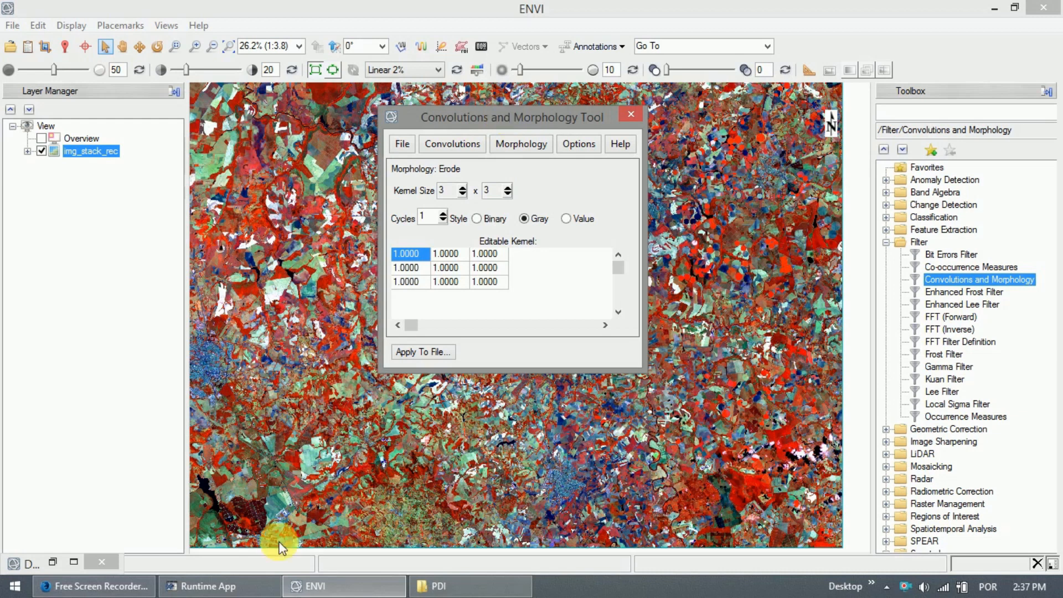
pyautogui.click(127, 586)
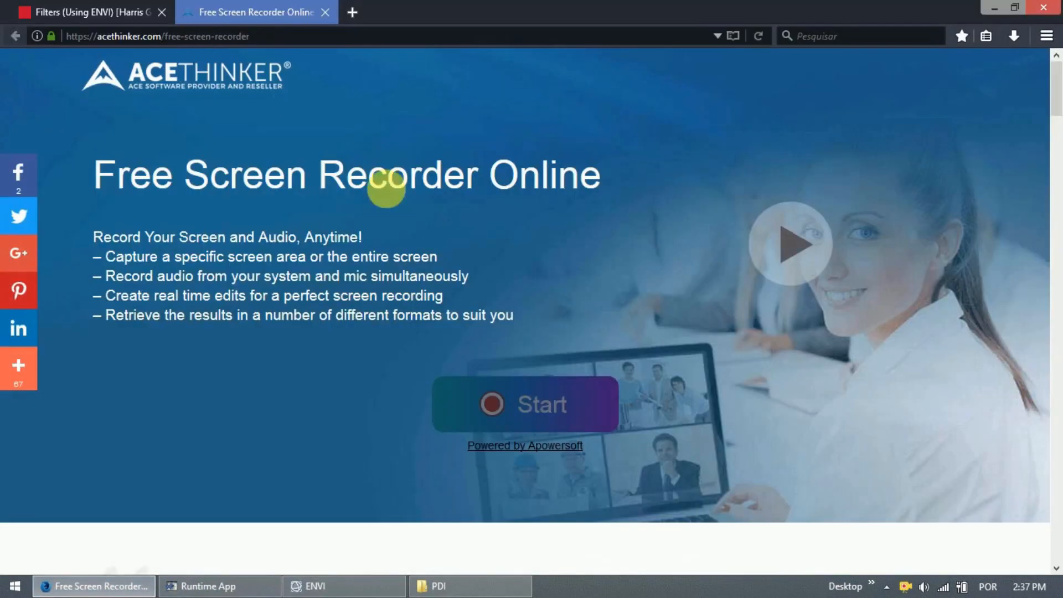
pyautogui.click(78, 11)
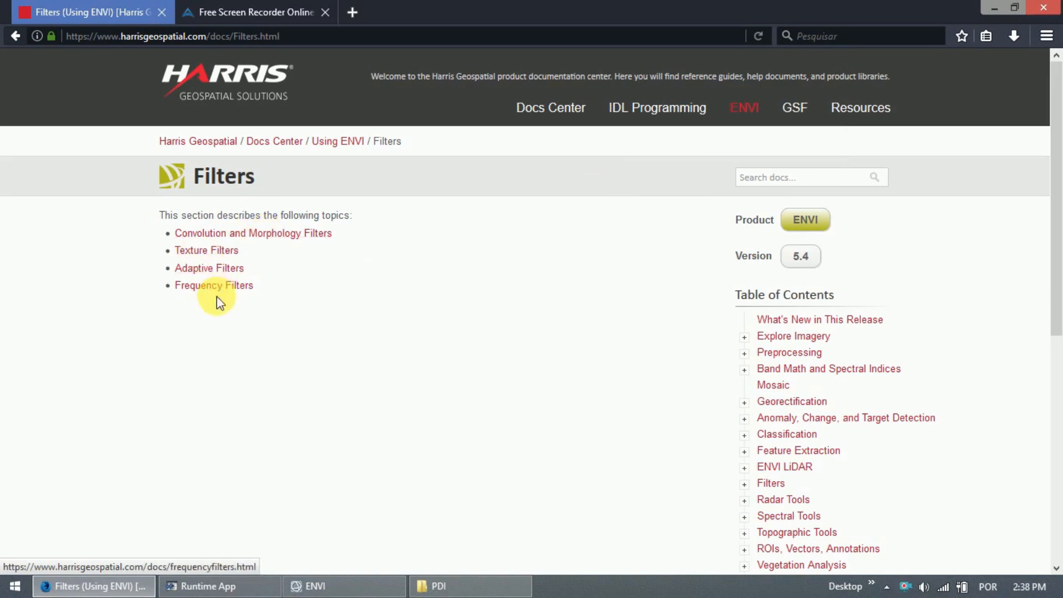
pyautogui.click(996, 6)
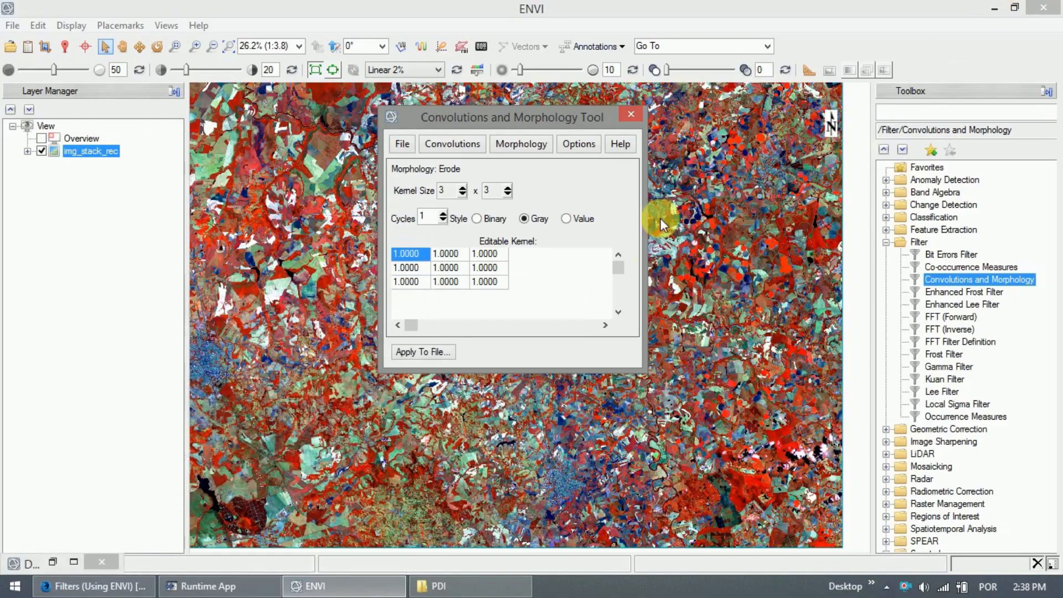
# Select the 3×3 High Pass convolution and bring up img_stack_rec as its input file.
pyautogui.click(452, 145)
pyautogui.click(463, 123)
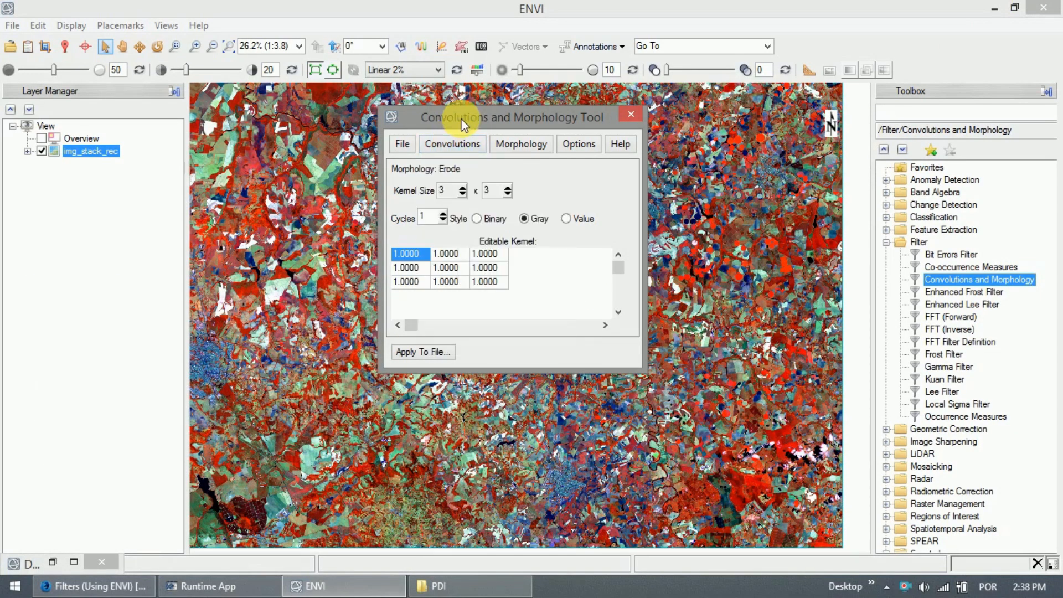
pyautogui.click(433, 120)
pyautogui.click(451, 144)
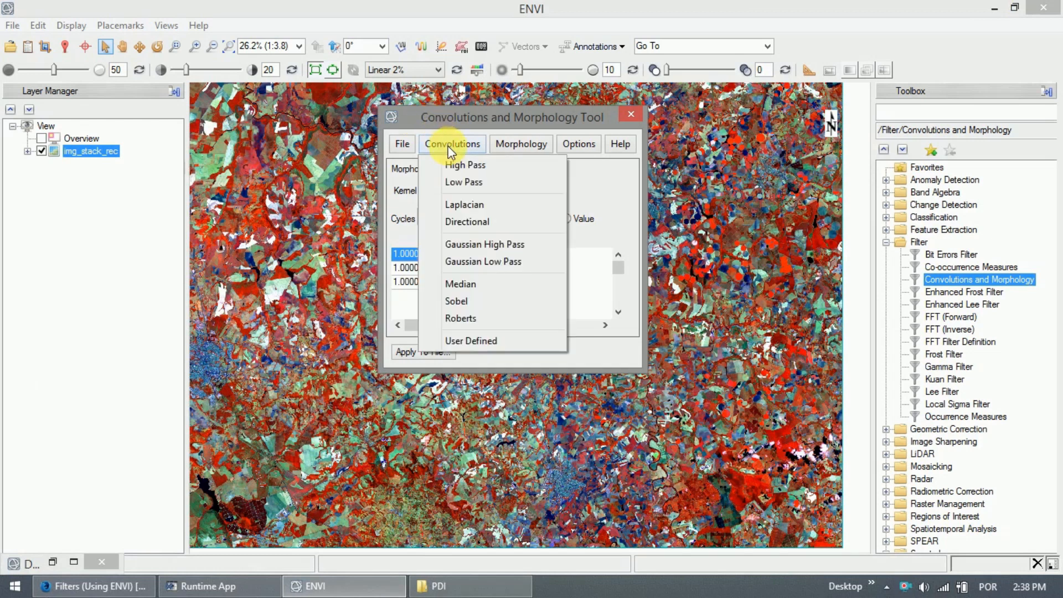
pyautogui.click(477, 166)
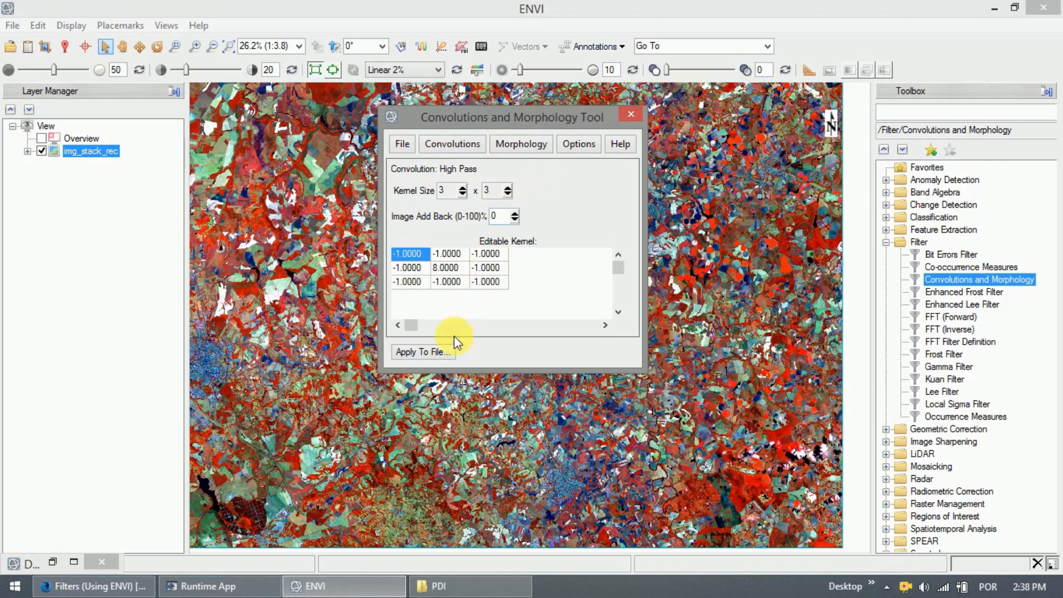
pyautogui.click(417, 353)
# Choose img_stack_rec as the convolution input, keeping the Full Scene spatial subset unchanged.
pyautogui.moveTo(349, 96); pyautogui.dragTo(469, 96)
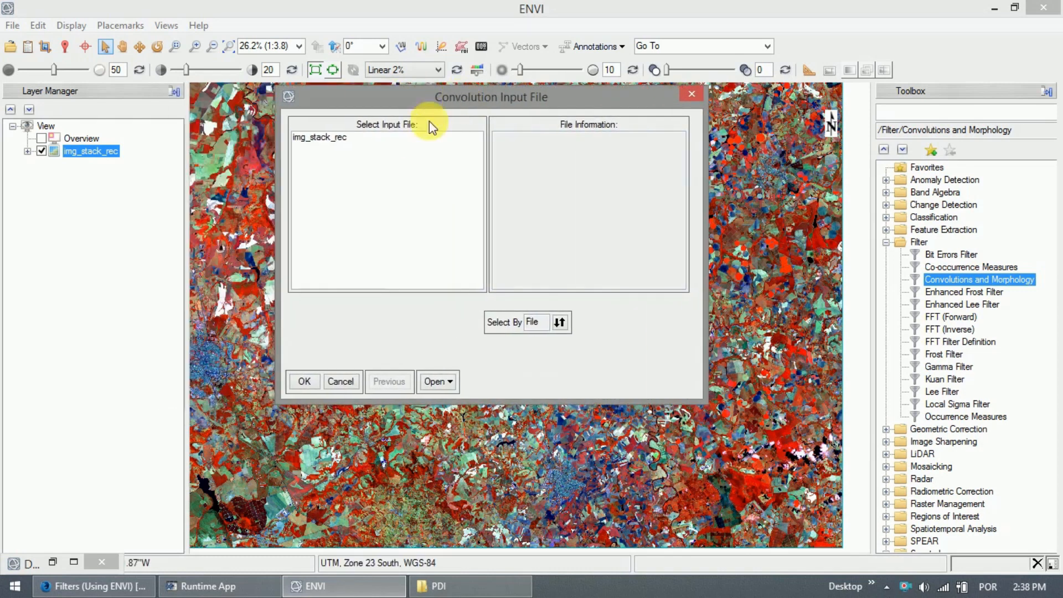
pyautogui.click(323, 138)
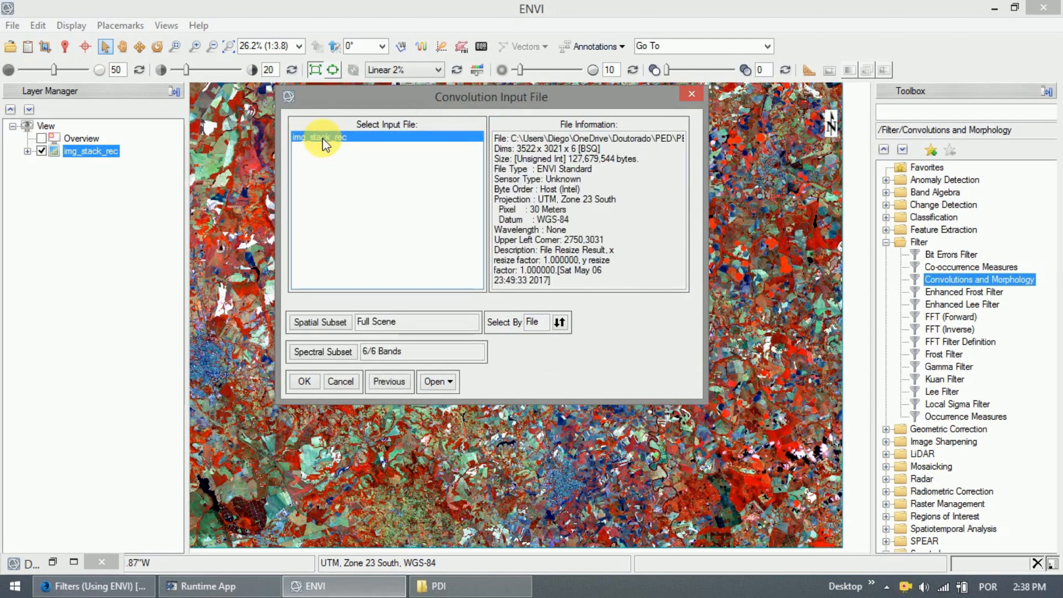
pyautogui.click(323, 322)
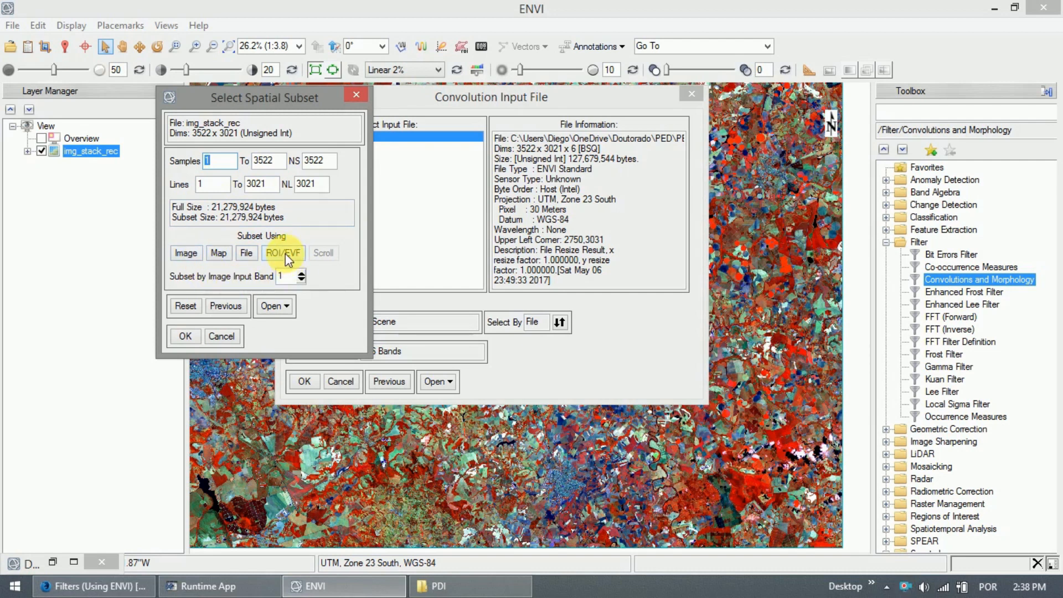
pyautogui.click(222, 335)
pyautogui.click(332, 352)
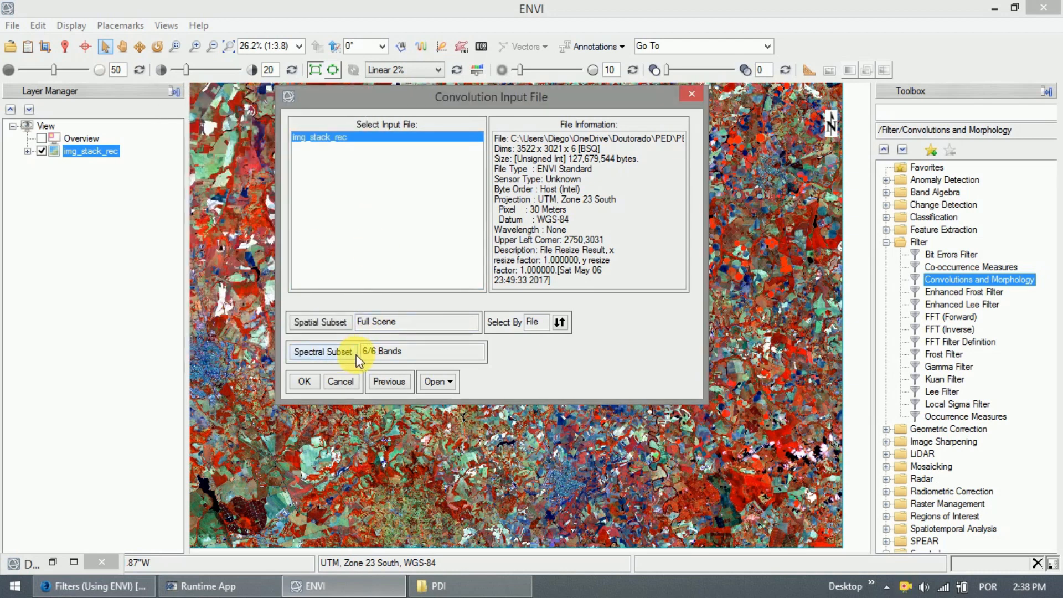
# Limit the convolution input to band B5 only (1/6 bands) and confirm the input file.
pyautogui.click(357, 355)
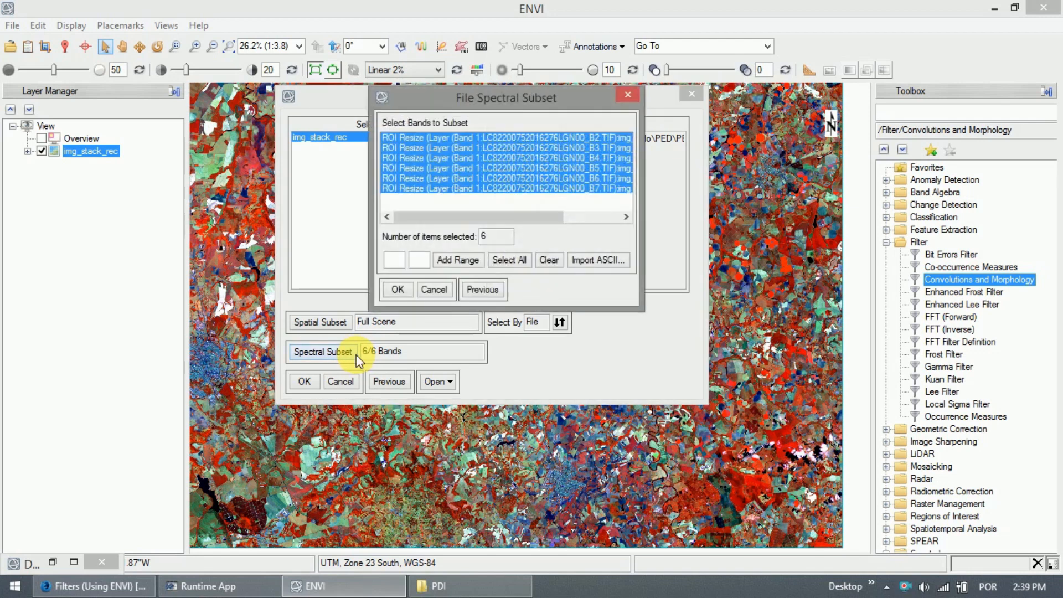
pyautogui.click(471, 178)
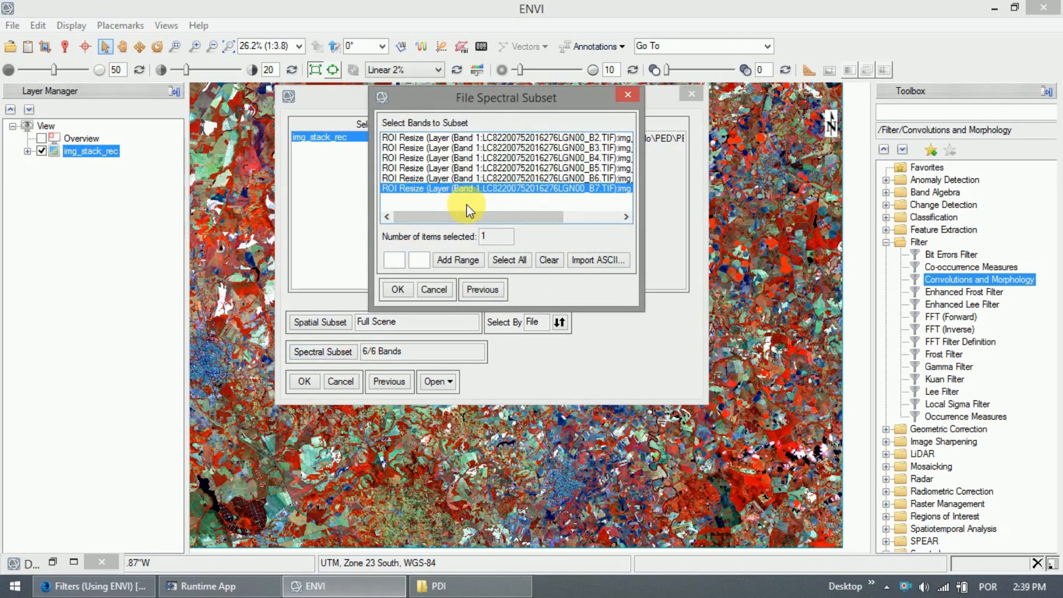
pyautogui.click(494, 171)
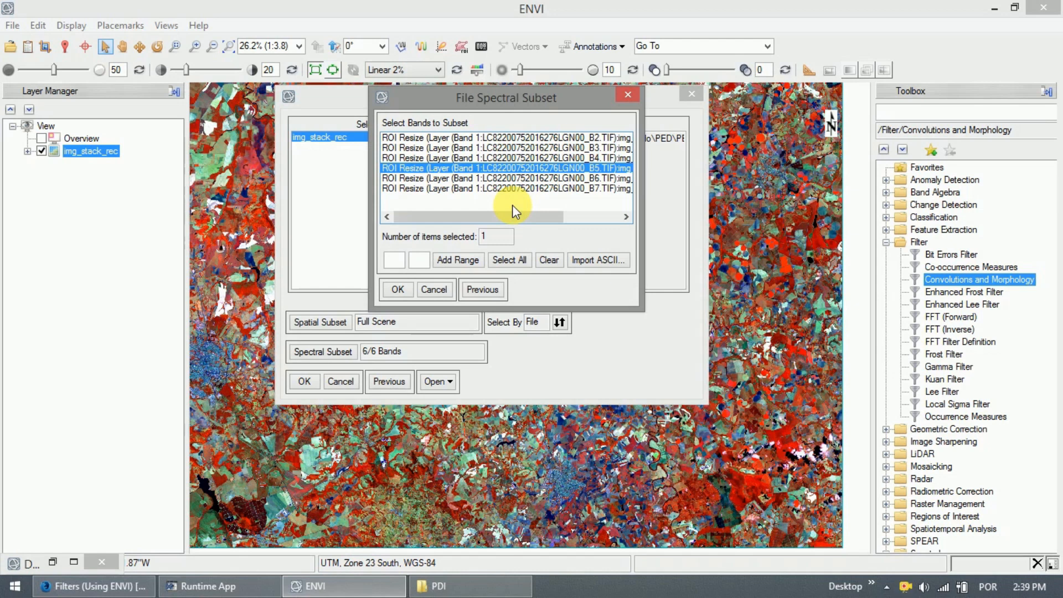
pyautogui.click(398, 291)
pyautogui.click(303, 382)
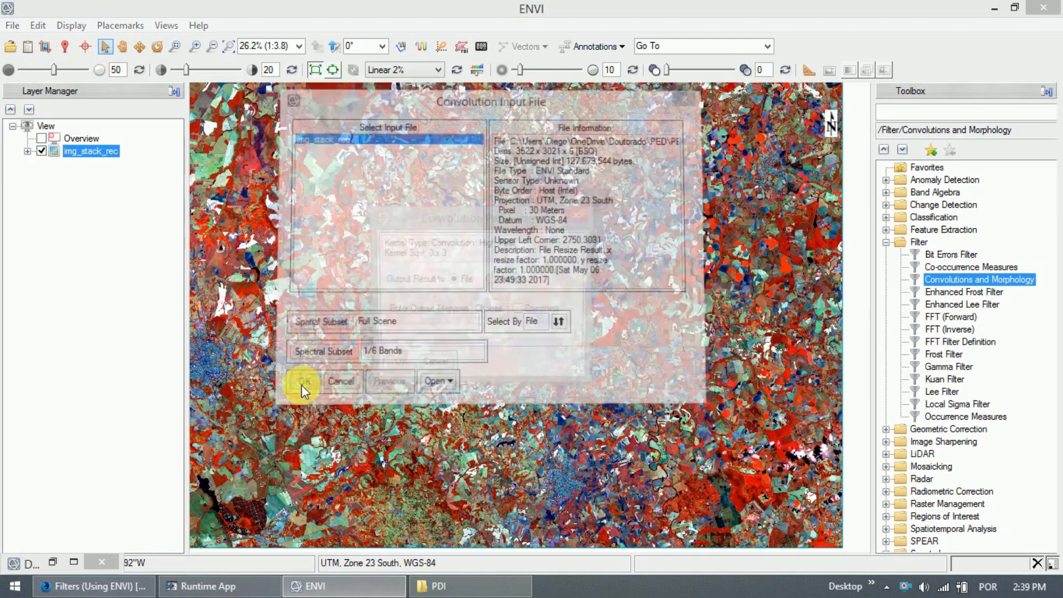
# Save the high-pass output as b5_passaalta in a new PDI\imagem_filtradas folder and run the filter.
pyautogui.click(487, 310)
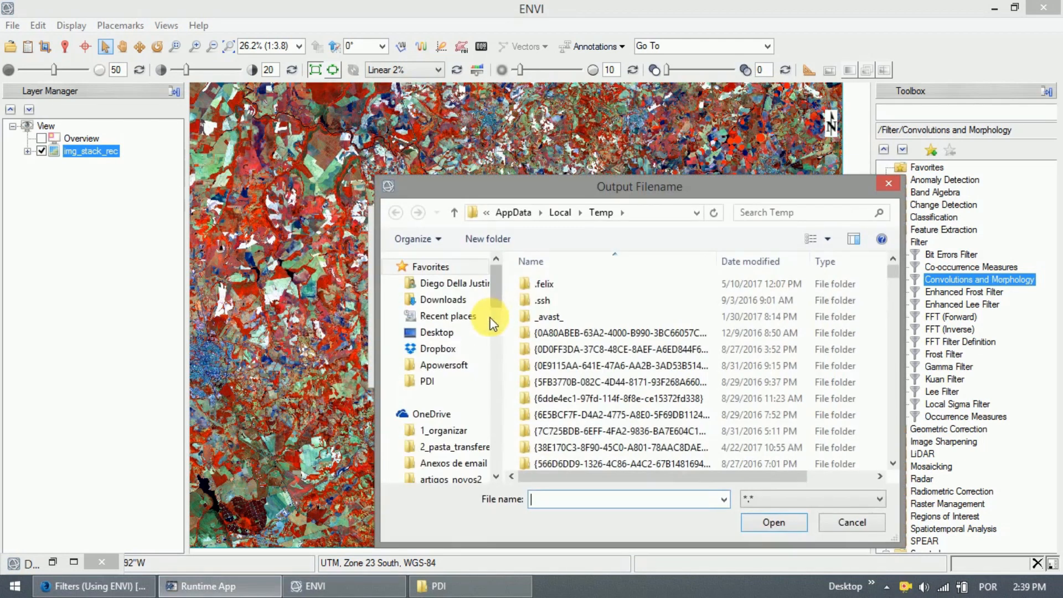
pyautogui.click(435, 382)
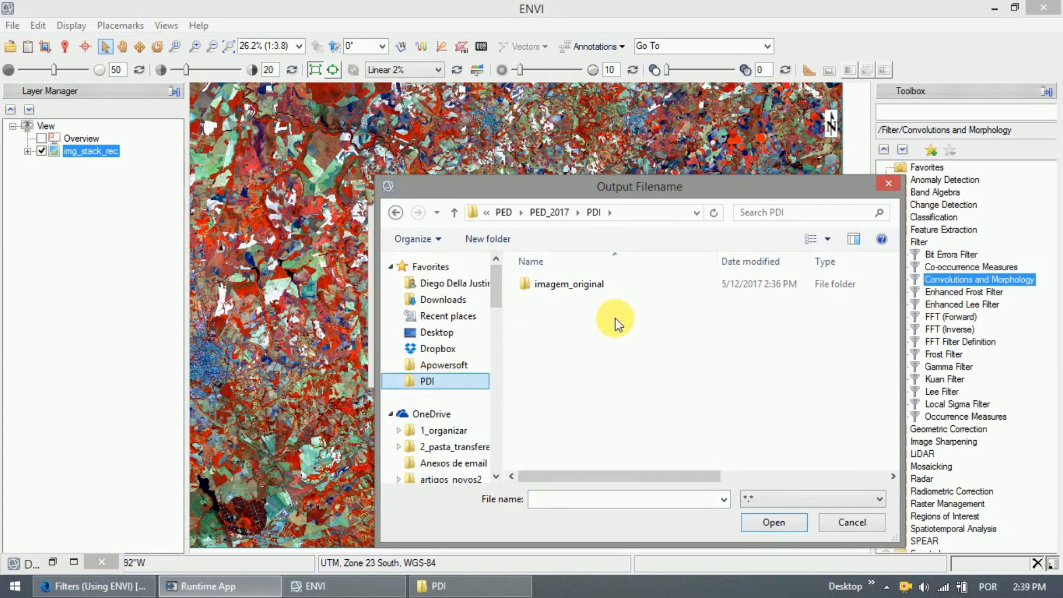
pyautogui.hotkey('ctrl', 'shift', 'n')
pyautogui.write('imagem_')
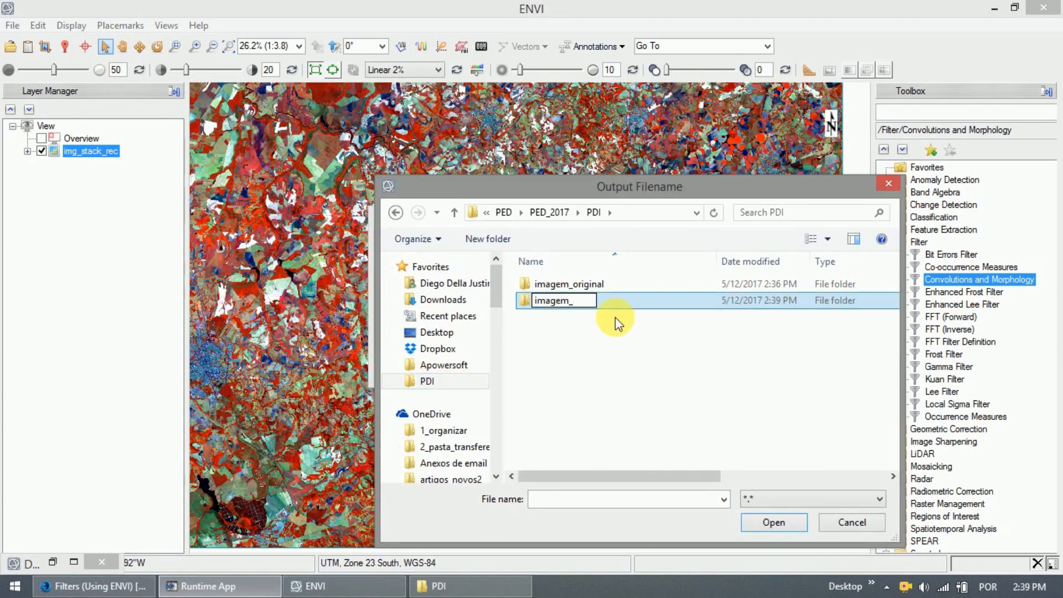
pyautogui.write('filtrad')
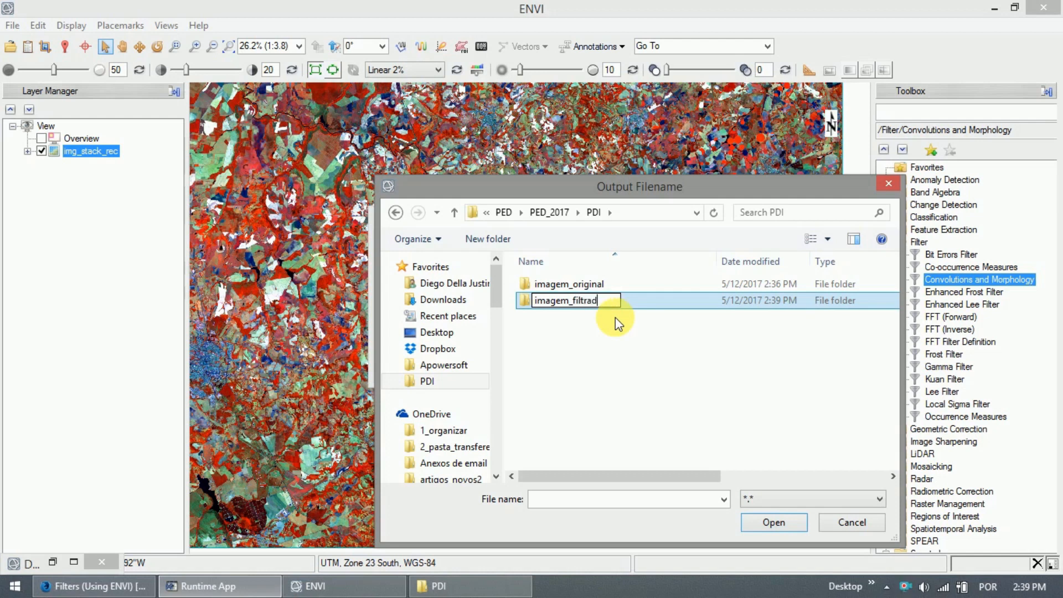
pyautogui.write('as')
pyautogui.press('Return')
pyautogui.press('Return')
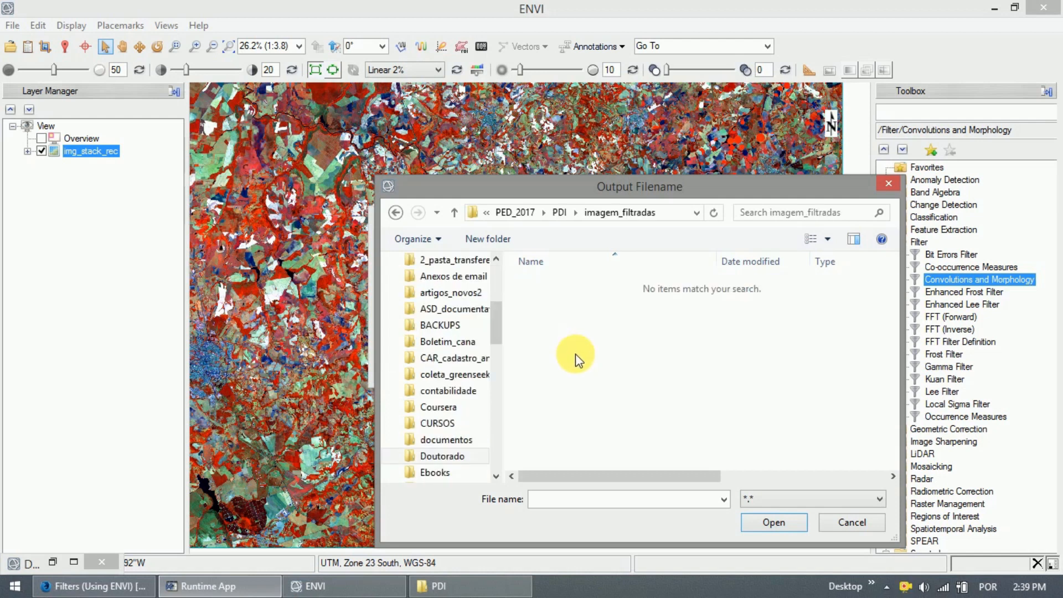
pyautogui.click(593, 501)
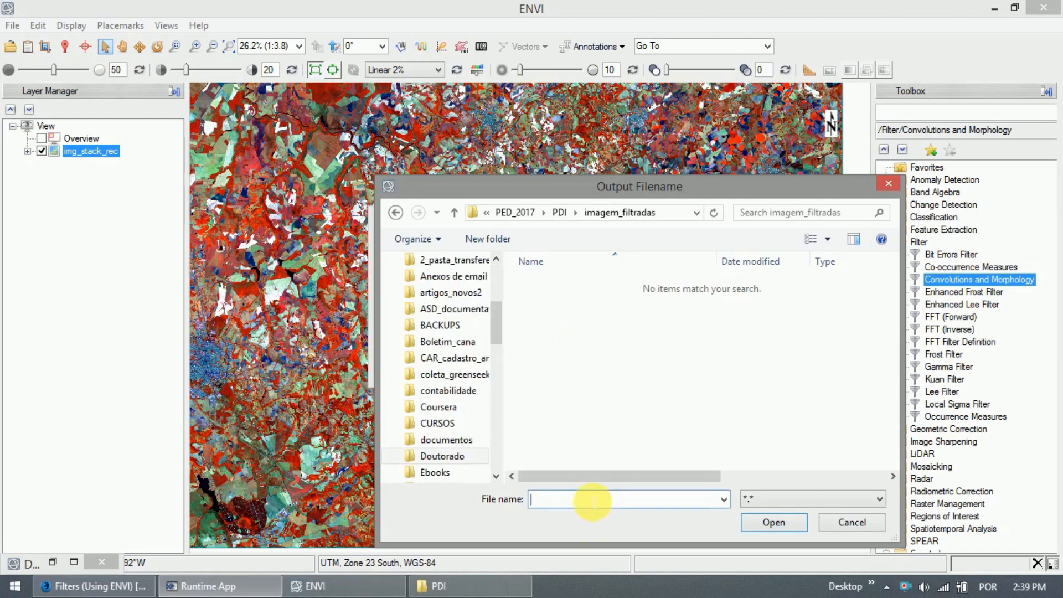
pyautogui.write('b5_')
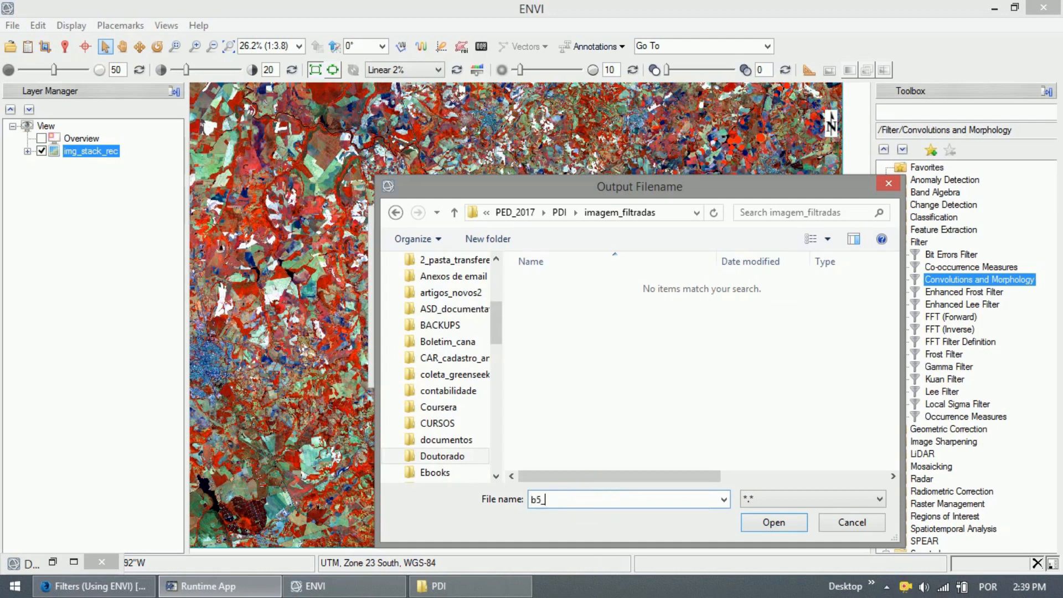
pyautogui.write('passaalta')
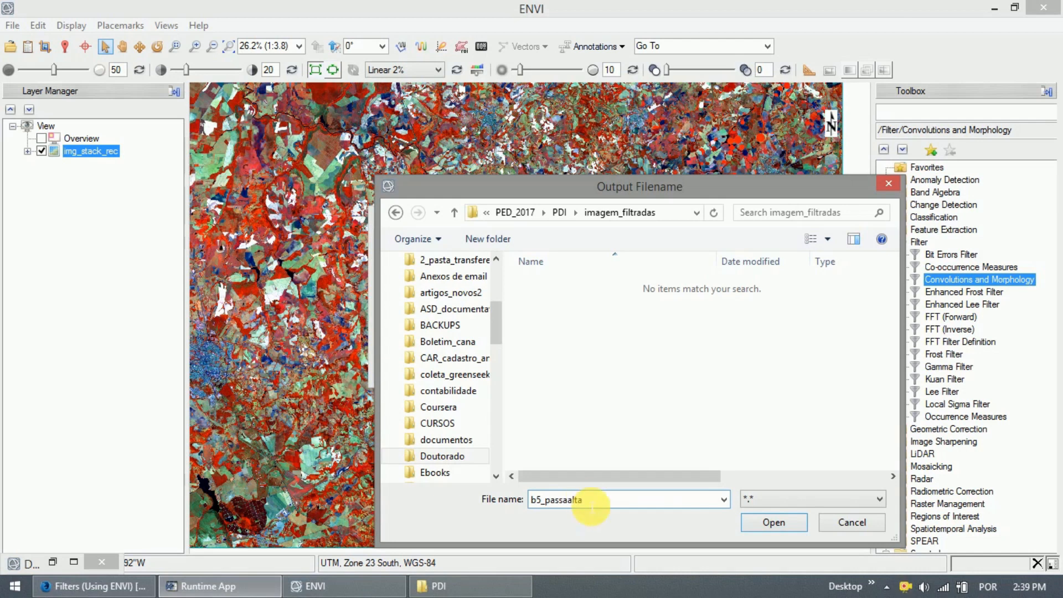
pyautogui.click(755, 522)
pyautogui.click(398, 365)
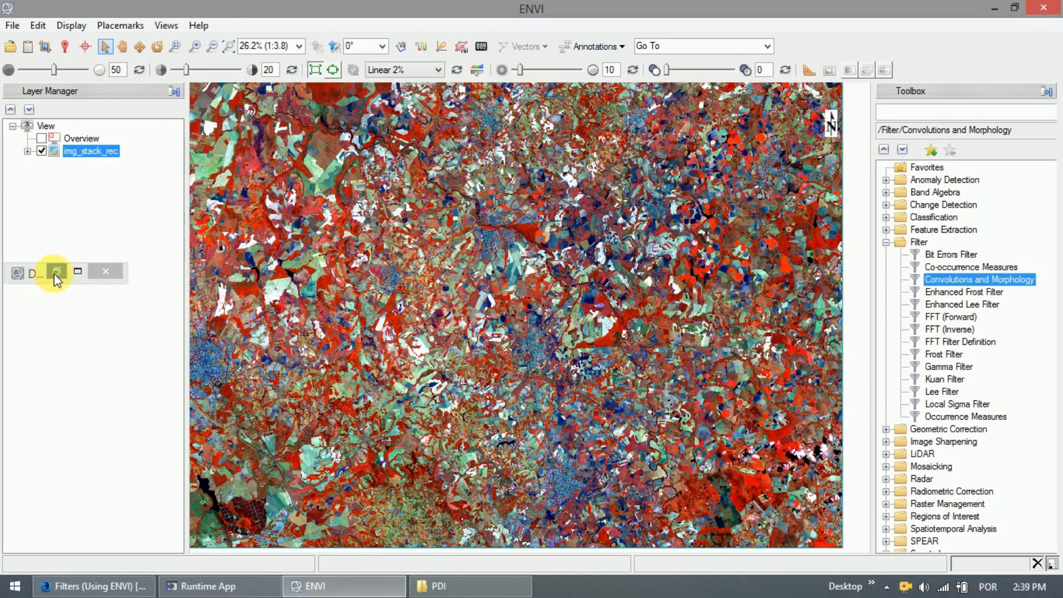
# Load the b5_passaalta filtered band from the Data Manager as a grayscale layer.
pyautogui.click(56, 271)
pyautogui.click(42, 301)
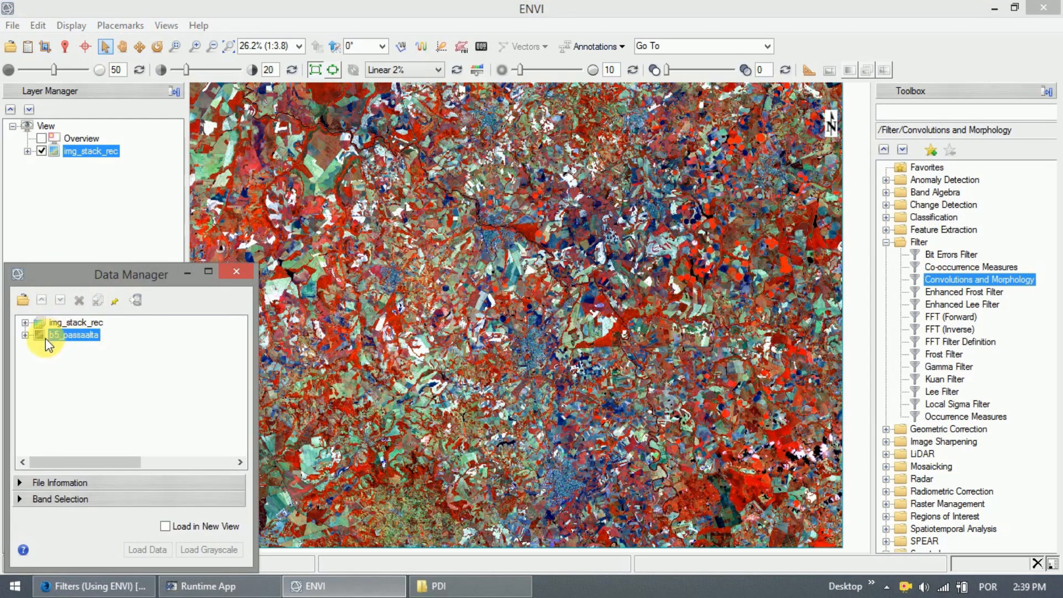
pyautogui.click(25, 323)
pyautogui.click(24, 322)
pyautogui.click(40, 336)
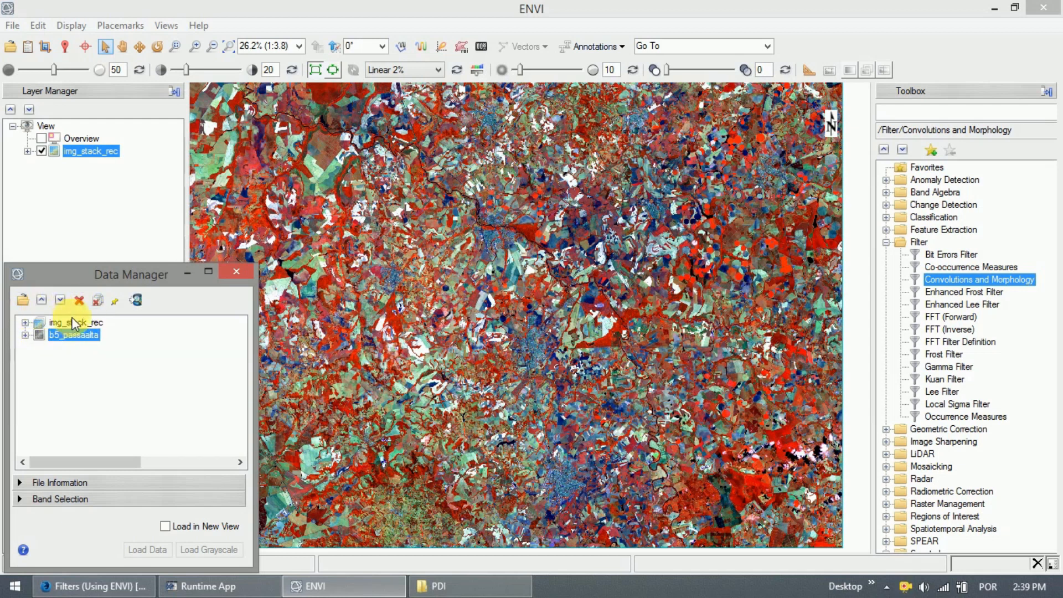
pyautogui.click(25, 335)
pyautogui.click(44, 348)
pyautogui.click(209, 550)
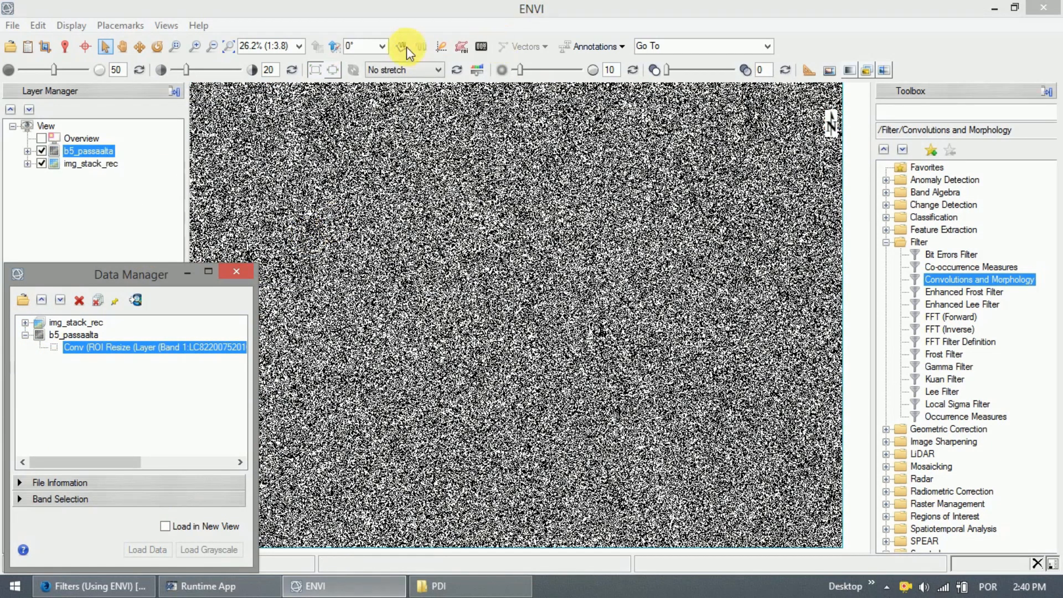
# Try Linear 2%, Equalization and Linear 5% stretches, settling on Equalization.
pyautogui.click(405, 71)
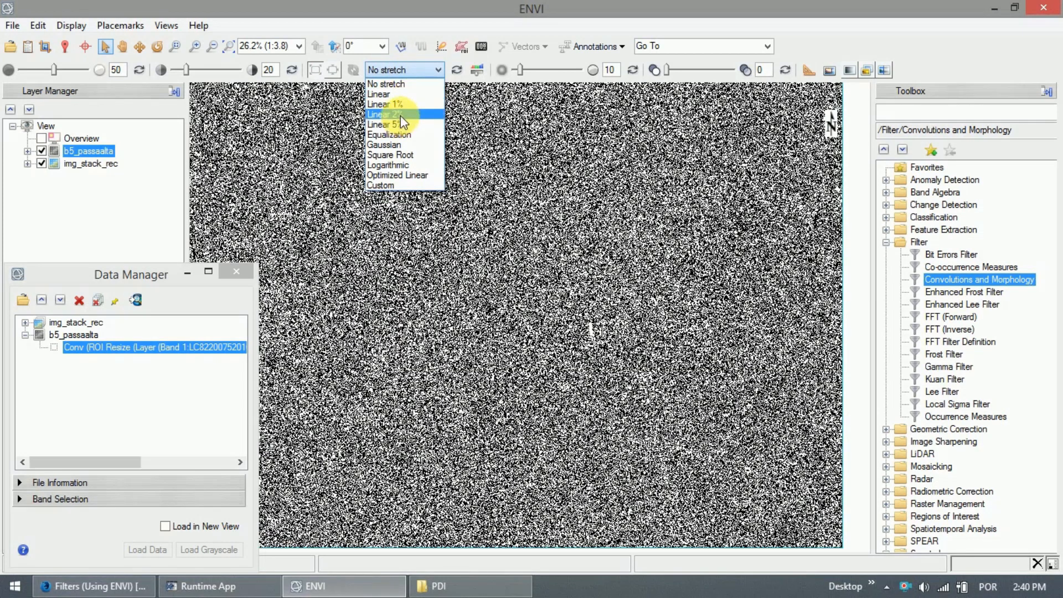
pyautogui.click(400, 115)
pyautogui.click(400, 78)
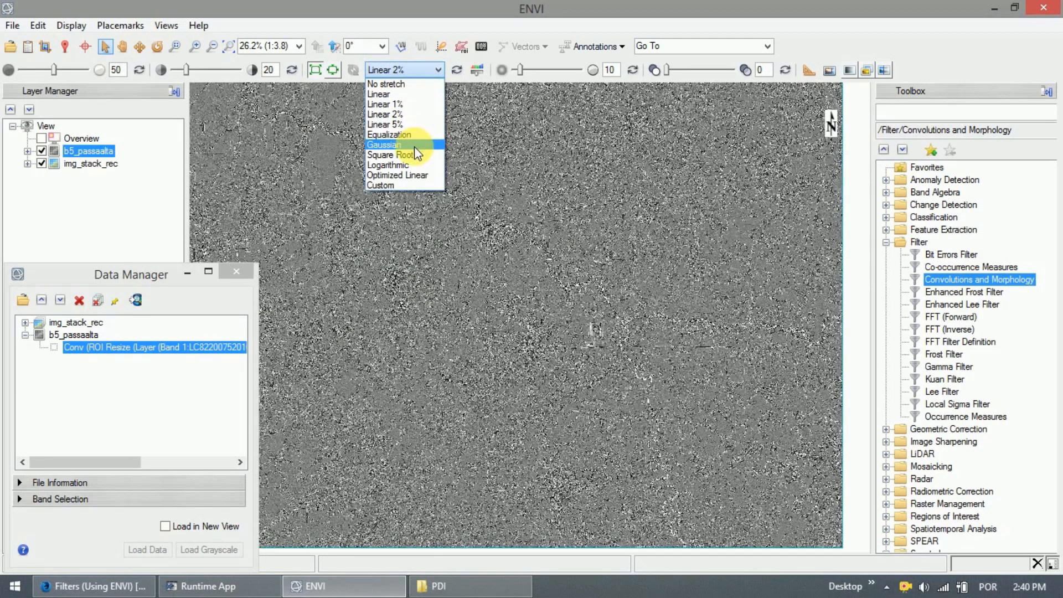
pyautogui.click(411, 136)
pyautogui.click(410, 69)
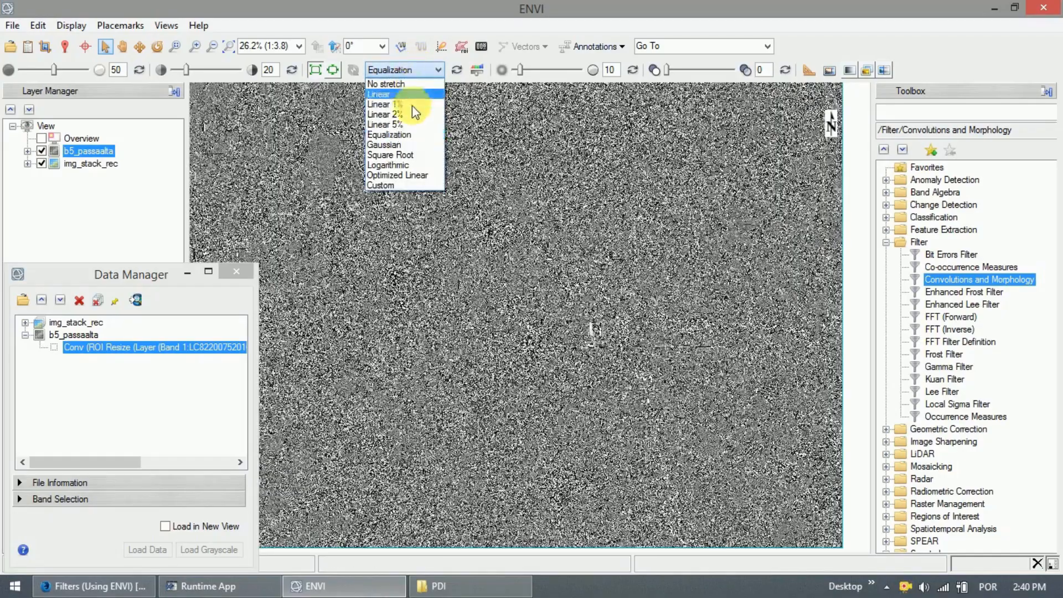
pyautogui.click(411, 121)
pyautogui.scroll(-1, 482, 242)
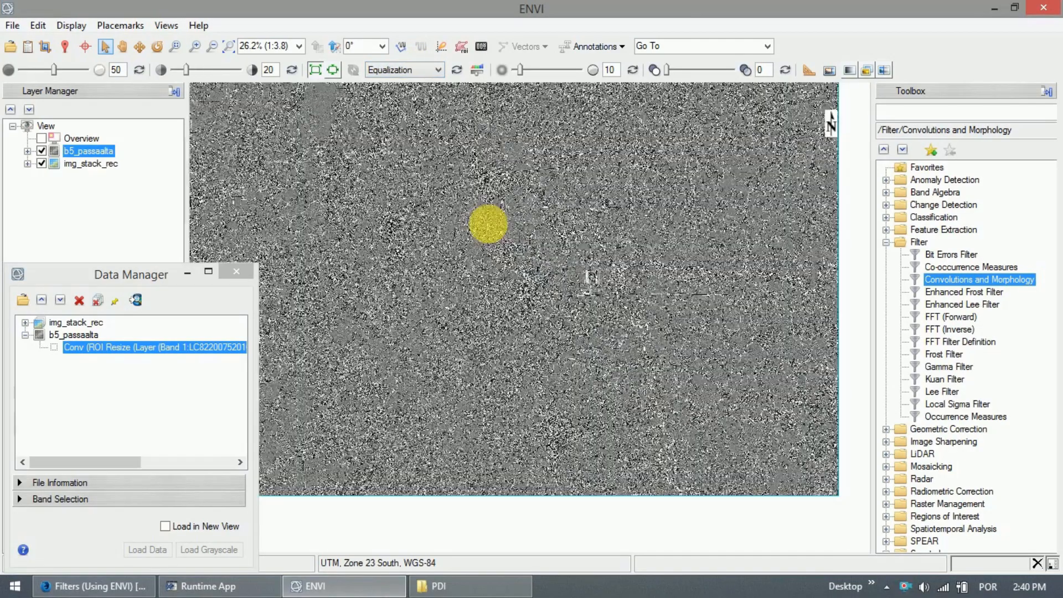
pyautogui.click(488, 228)
pyautogui.scroll(4, 488, 231)
pyautogui.scroll(8, 504, 173)
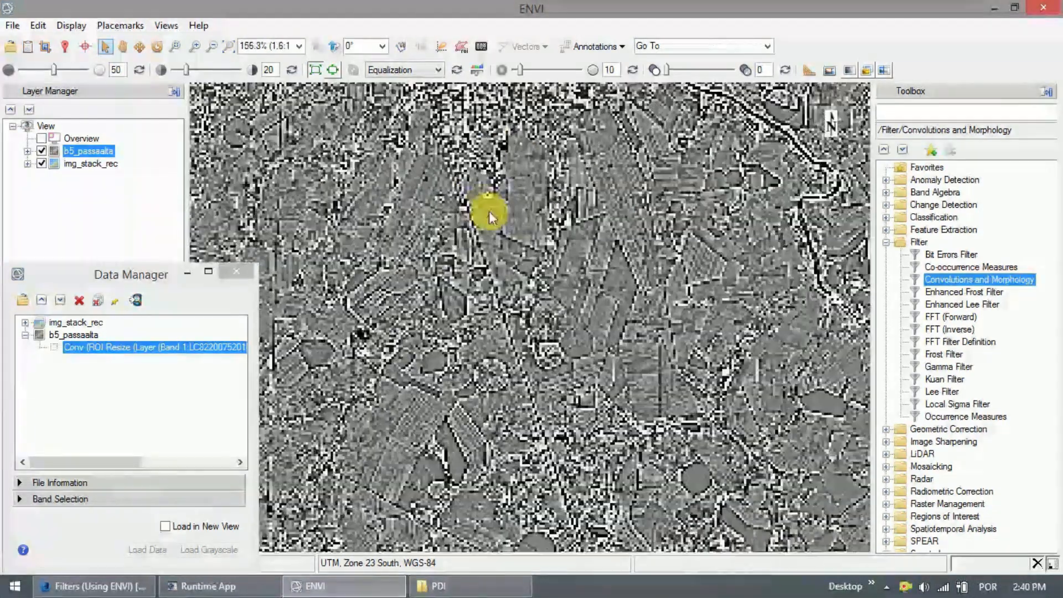
pyautogui.scroll(-1, 479, 194)
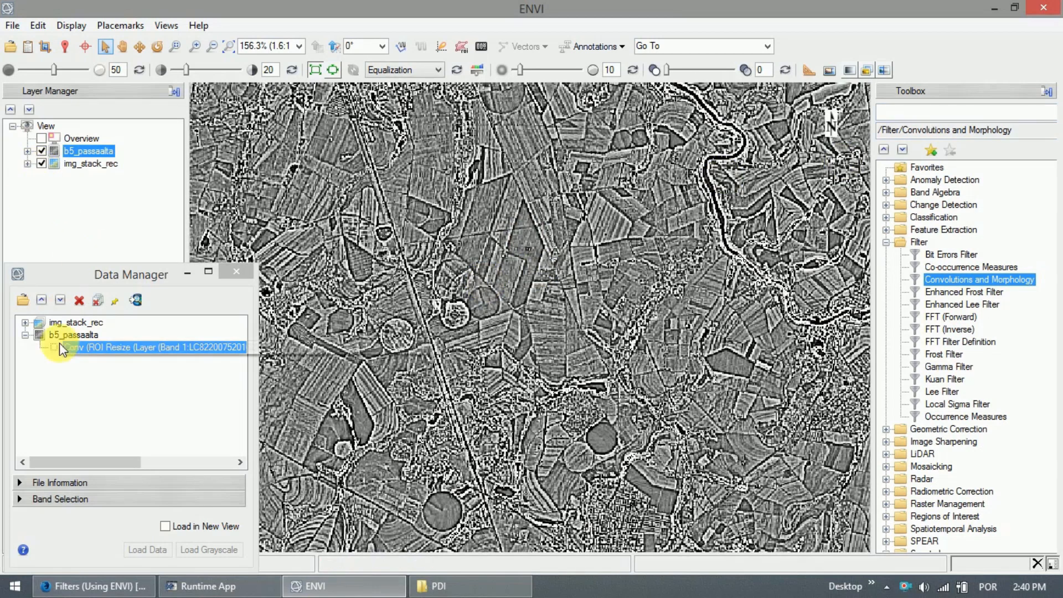
pyautogui.click(26, 334)
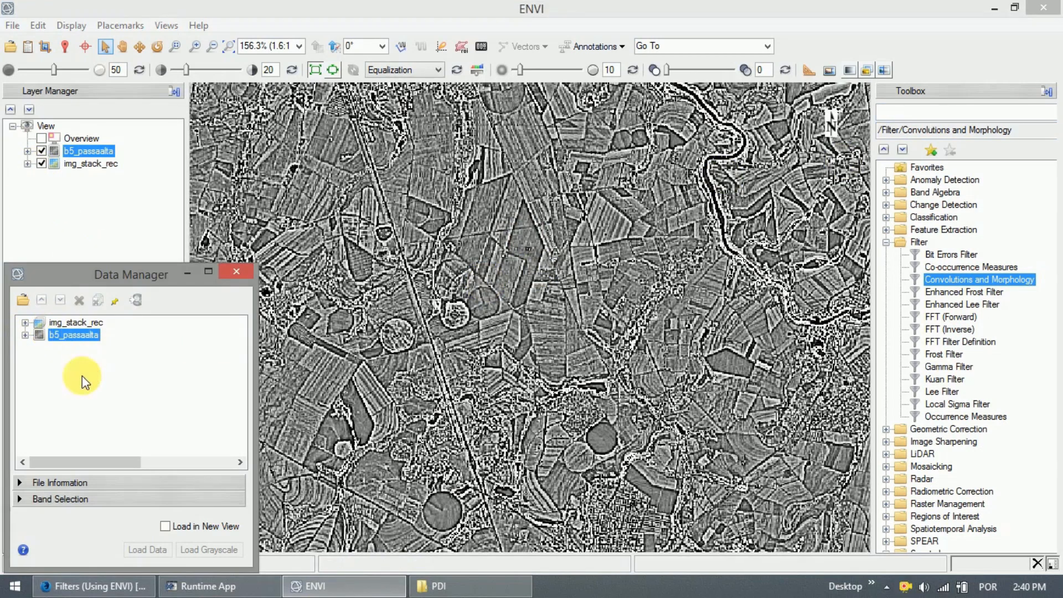
# Find 'stack' in the Toolbox and launch the Layer Stacking tool.
pyautogui.click(956, 111)
pyautogui.write('s')
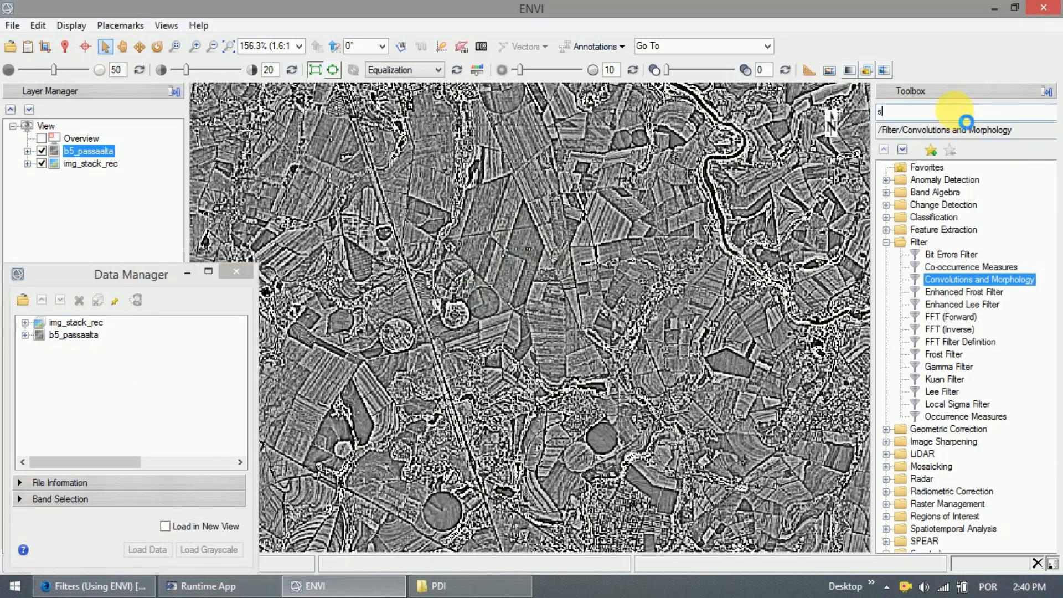
pyautogui.write('tack')
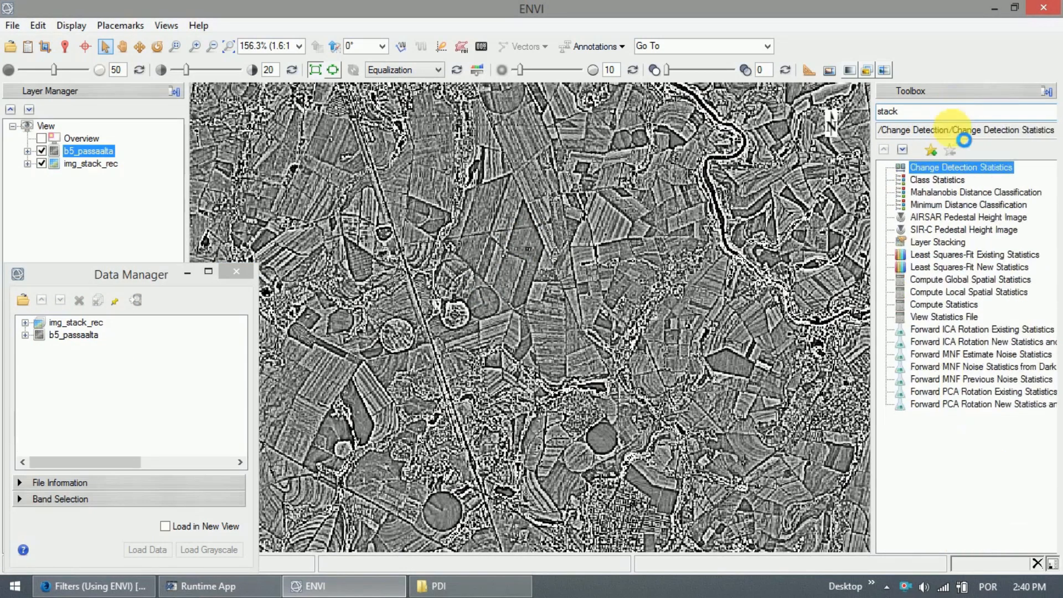
pyautogui.doubleClick(929, 172)
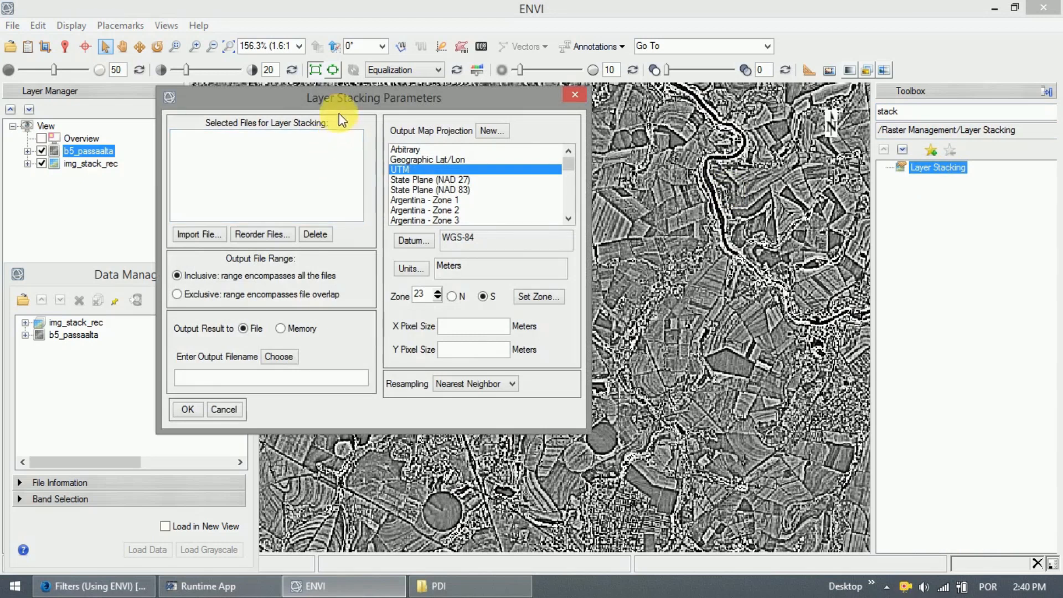
pyautogui.moveTo(341, 98); pyautogui.dragTo(497, 113)
# Import b5_passaalta and img_stack_rec as the layers to stack.
pyautogui.click(346, 249)
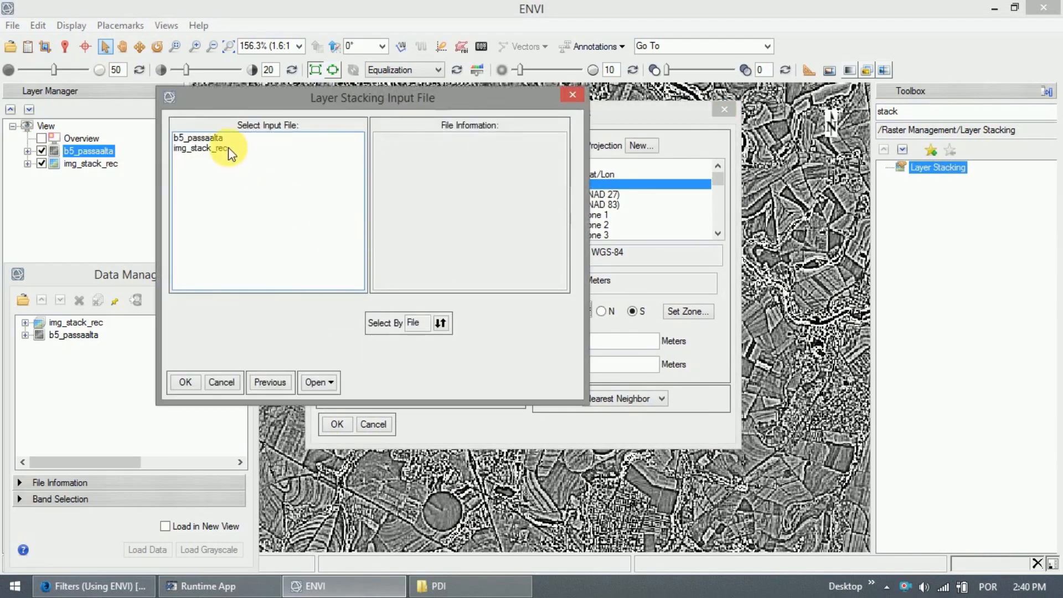
pyautogui.click(214, 136)
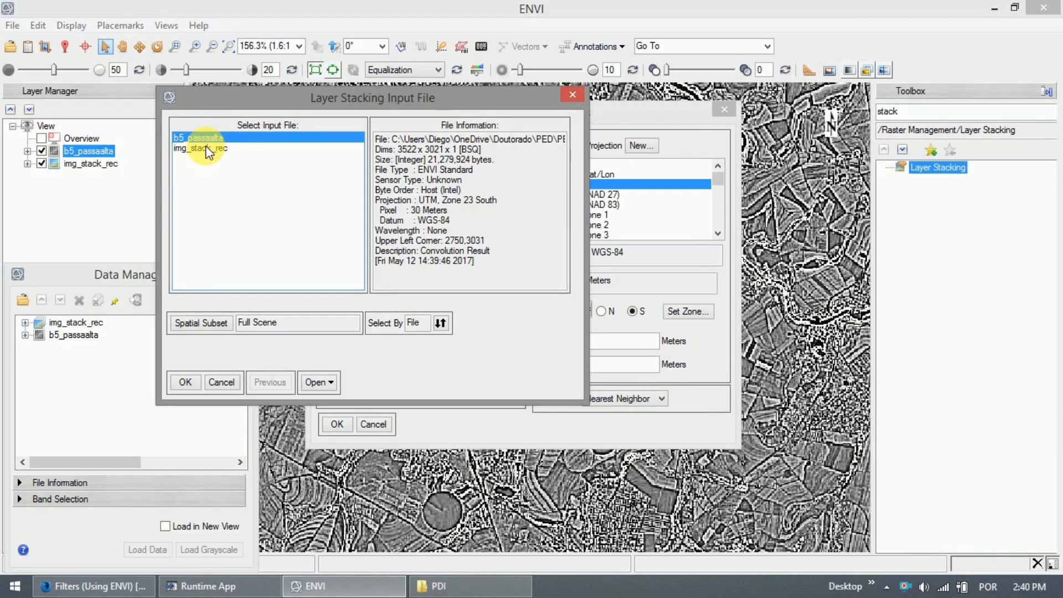
pyautogui.keyDown('shift'); pyautogui.click(204, 149); pyautogui.keyUp('shift')
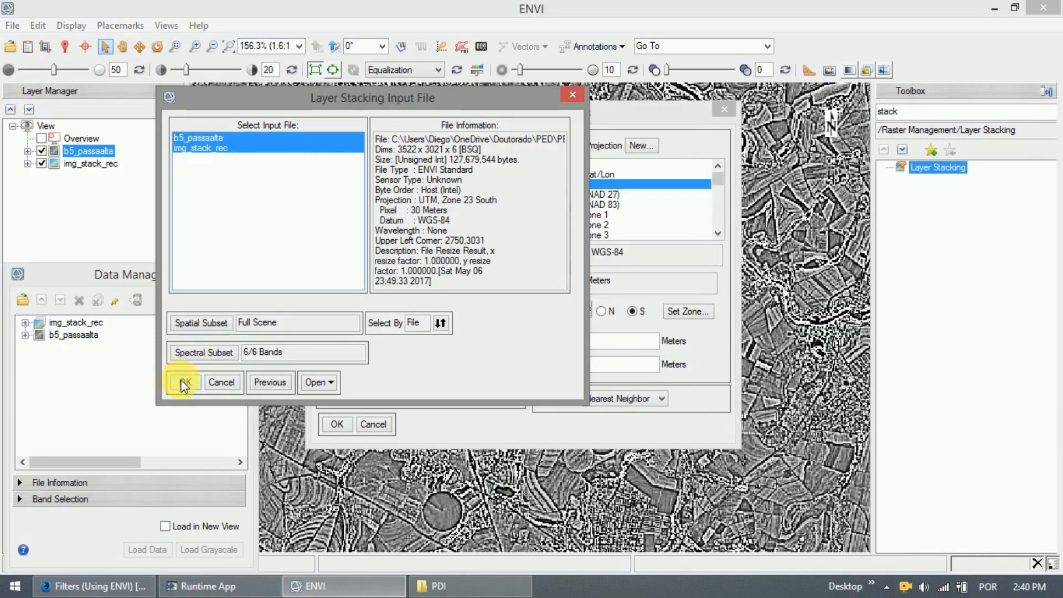
pyautogui.click(184, 382)
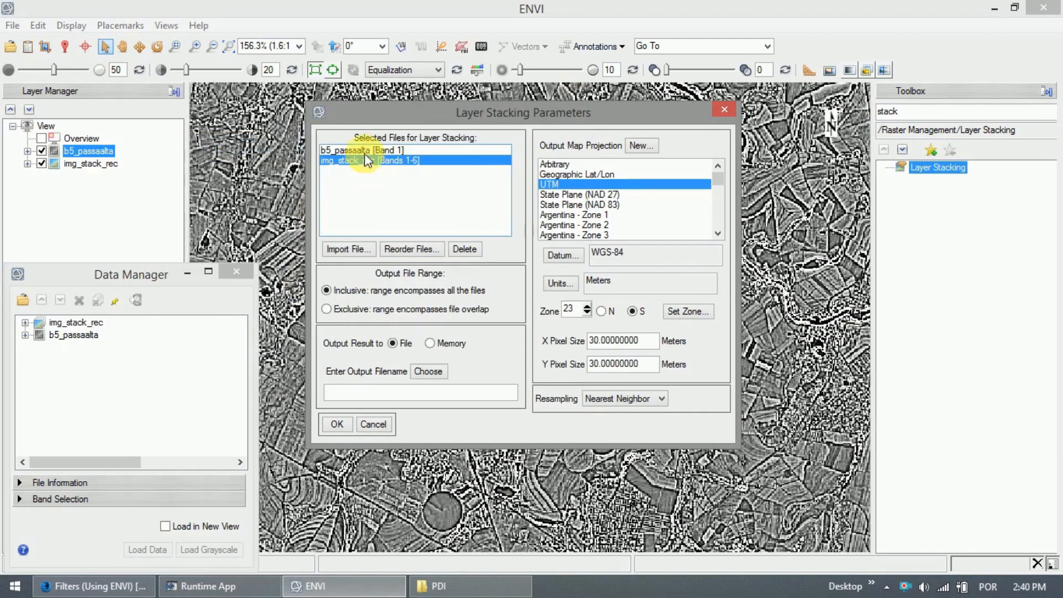
pyautogui.click(363, 150)
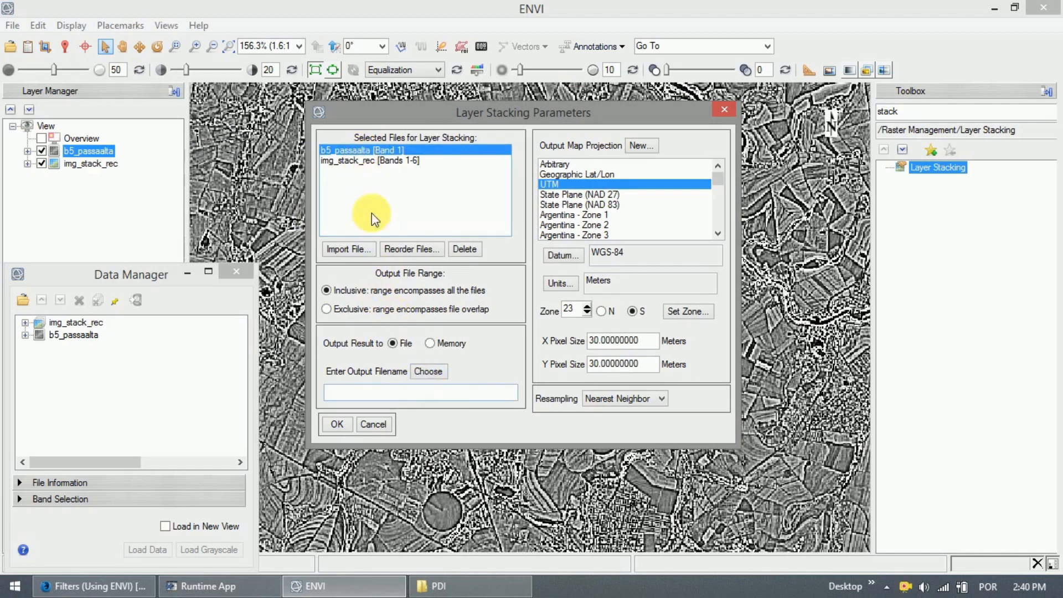
pyautogui.click(382, 124)
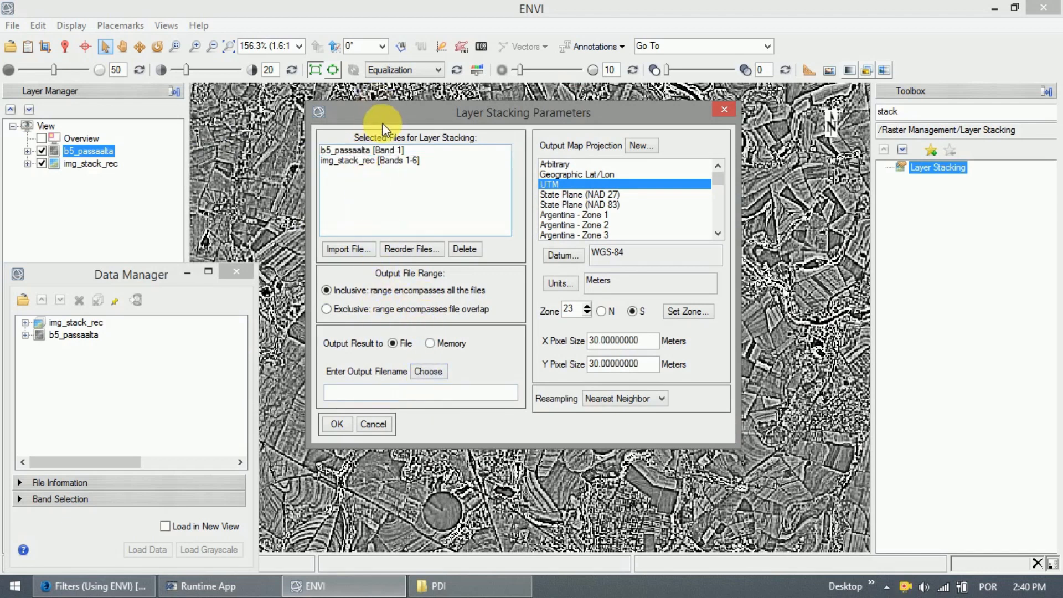
pyautogui.click(427, 368)
# Save the stack as stack_b5_passaalta in PDI\imagem_filtradas and run Layer Stacking.
pyautogui.click(369, 331)
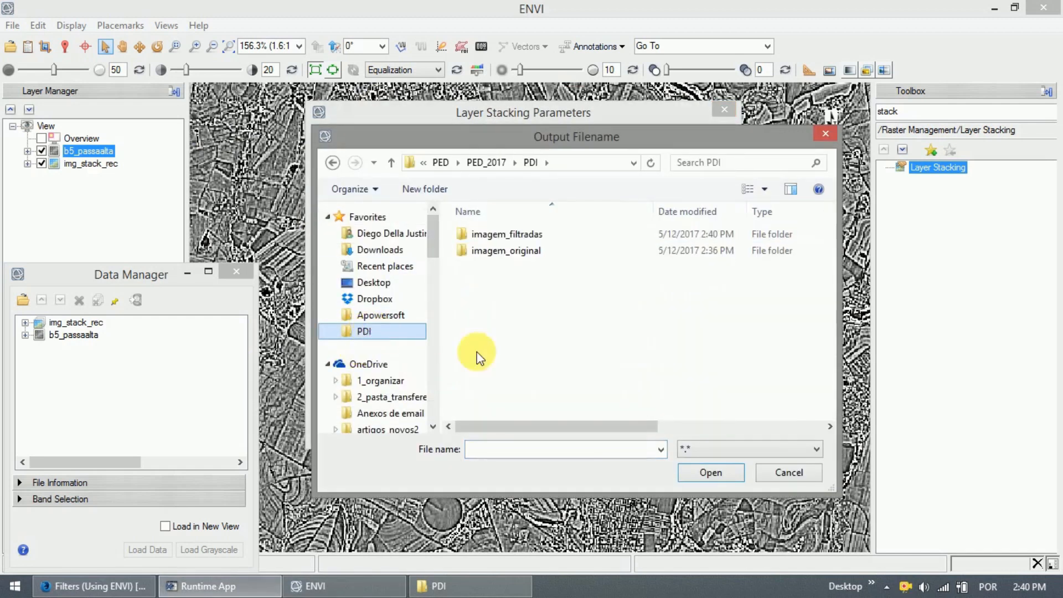
pyautogui.doubleClick(513, 234)
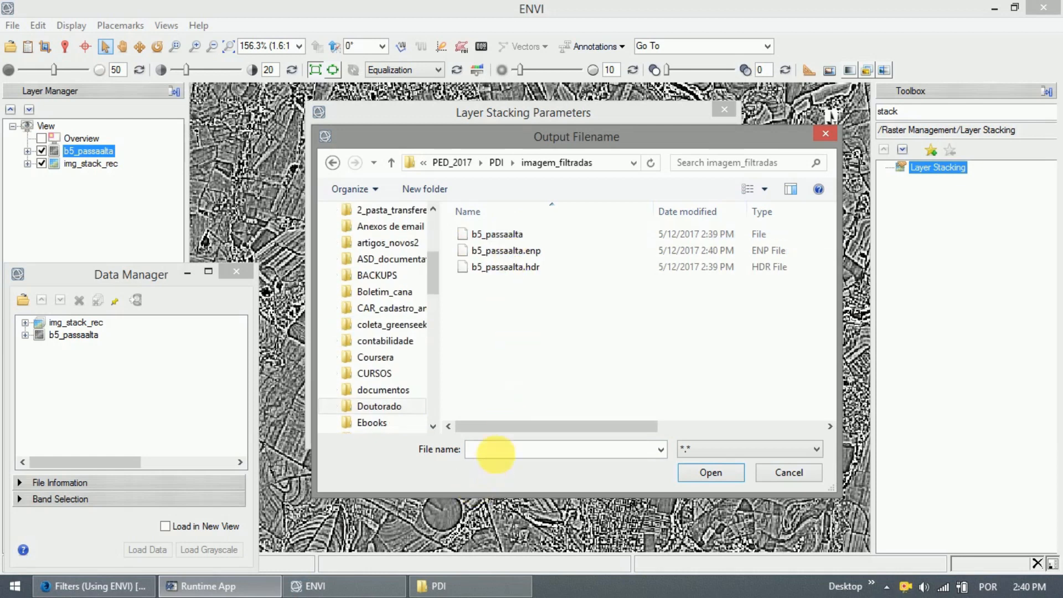
pyautogui.click(495, 453)
pyautogui.write('st')
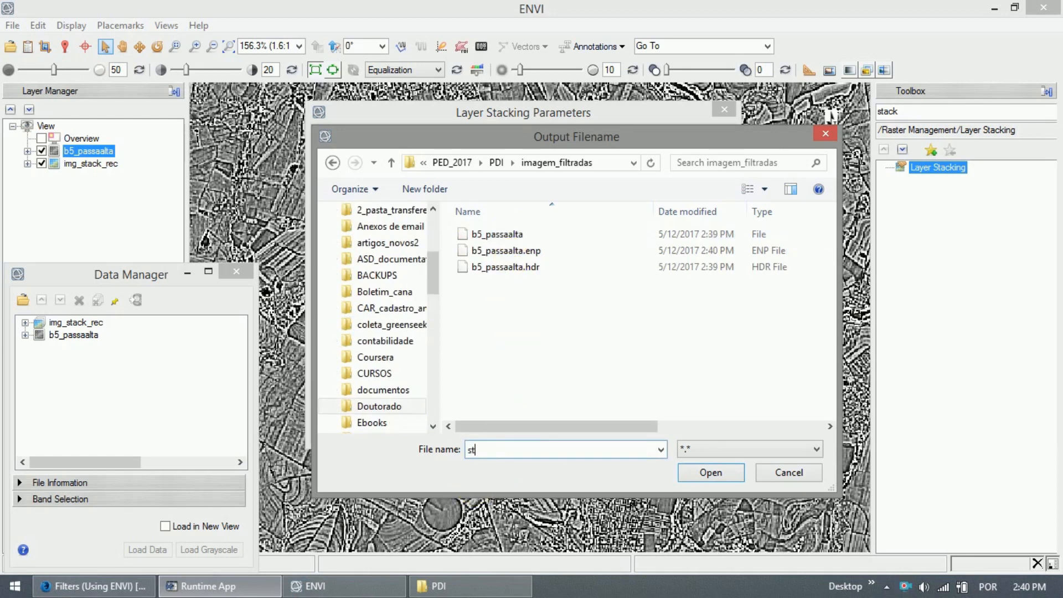
pyautogui.write('ack_b5_passaalta')
pyautogui.click(498, 447)
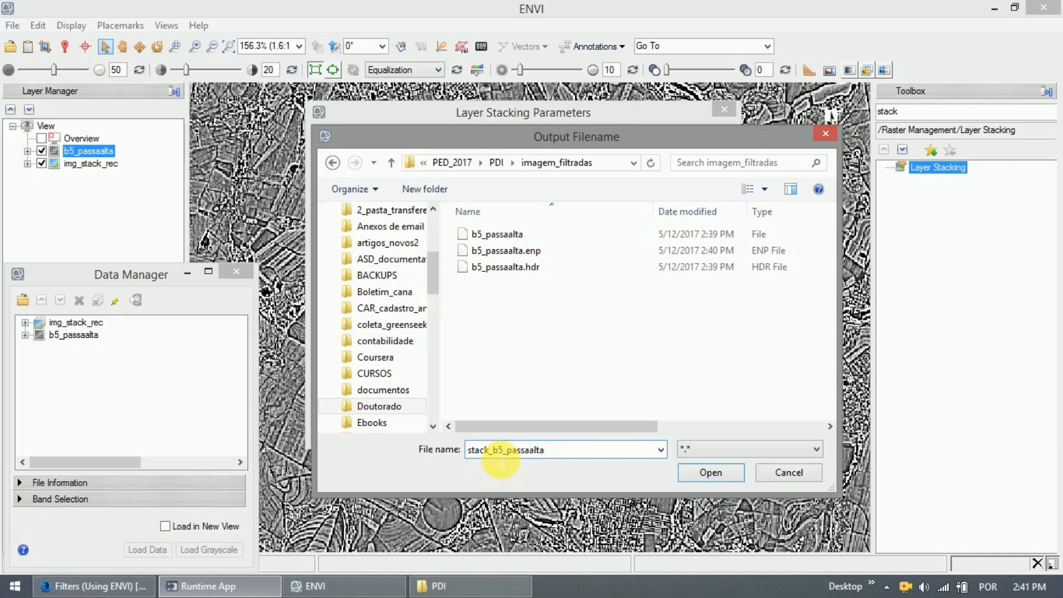
pyautogui.click(709, 473)
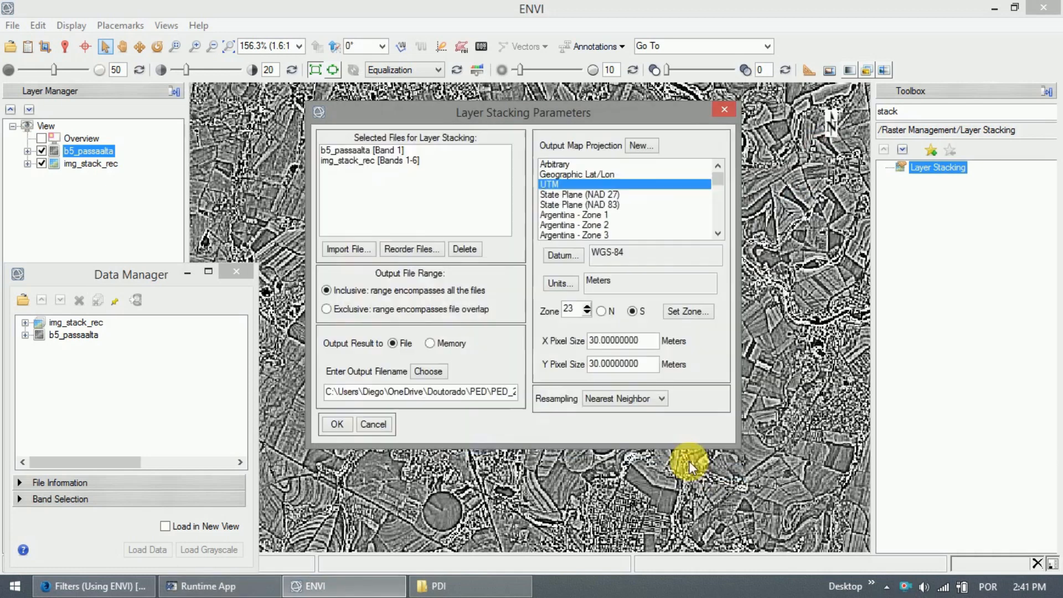
pyautogui.click(331, 432)
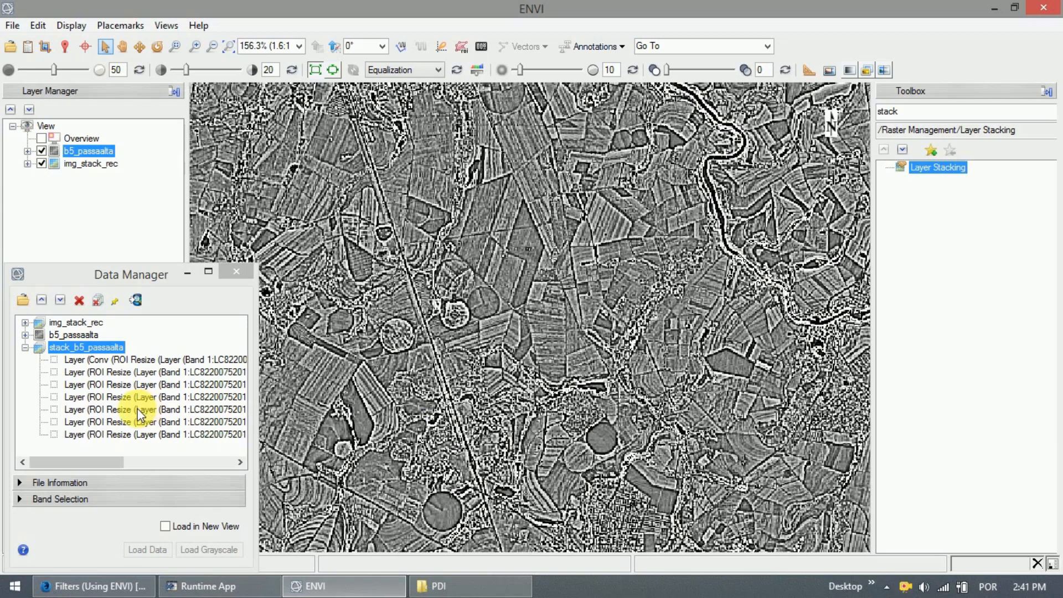
# Display stack_b5_passaalta as RGB with the filtered band red, B6 green, B4 blue.
pyautogui.click(55, 362)
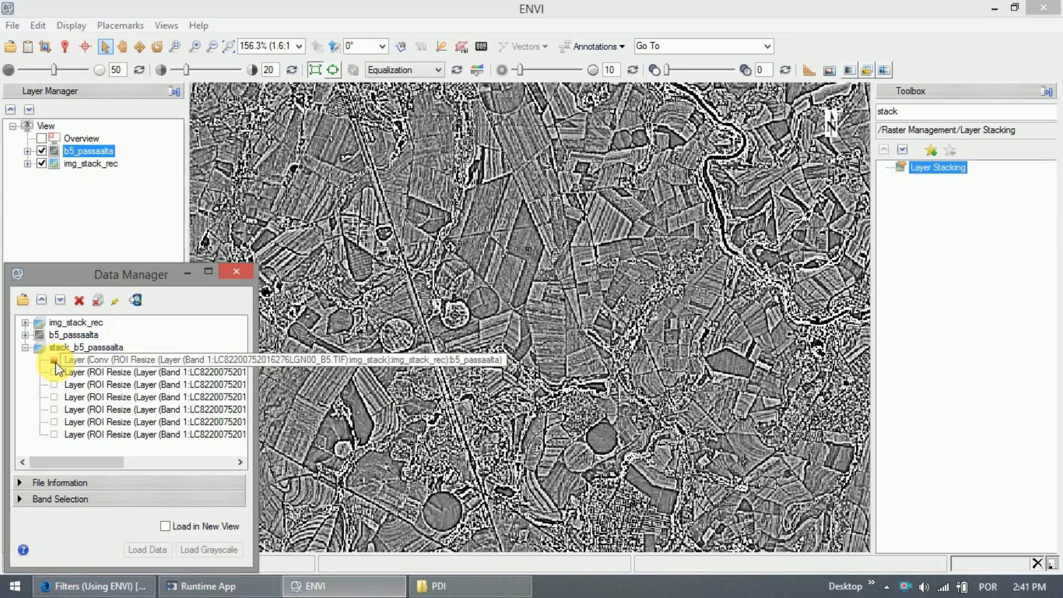
pyautogui.click(56, 421)
pyautogui.click(54, 397)
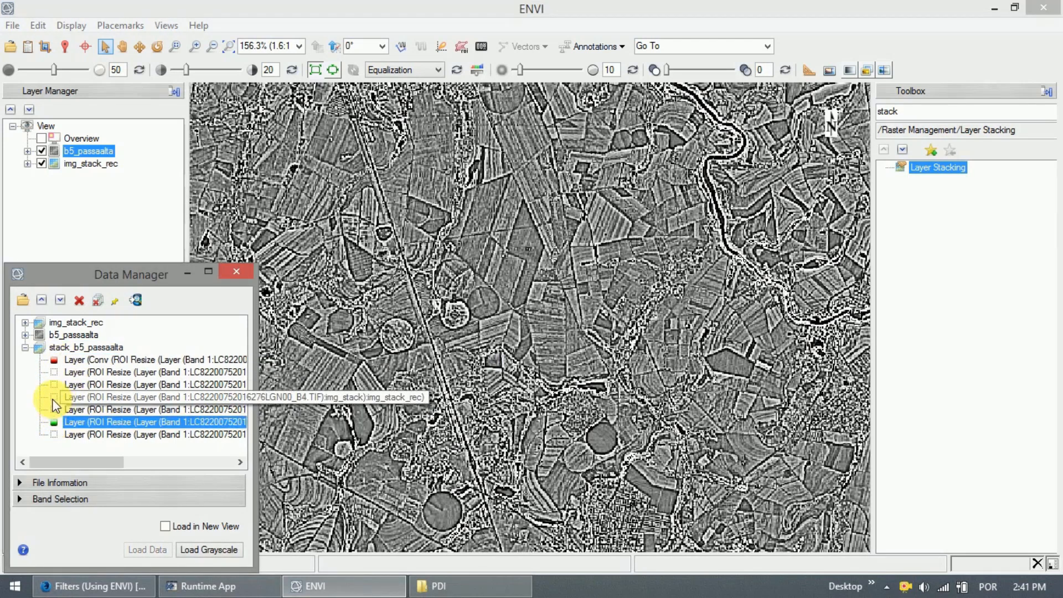
pyautogui.click(145, 549)
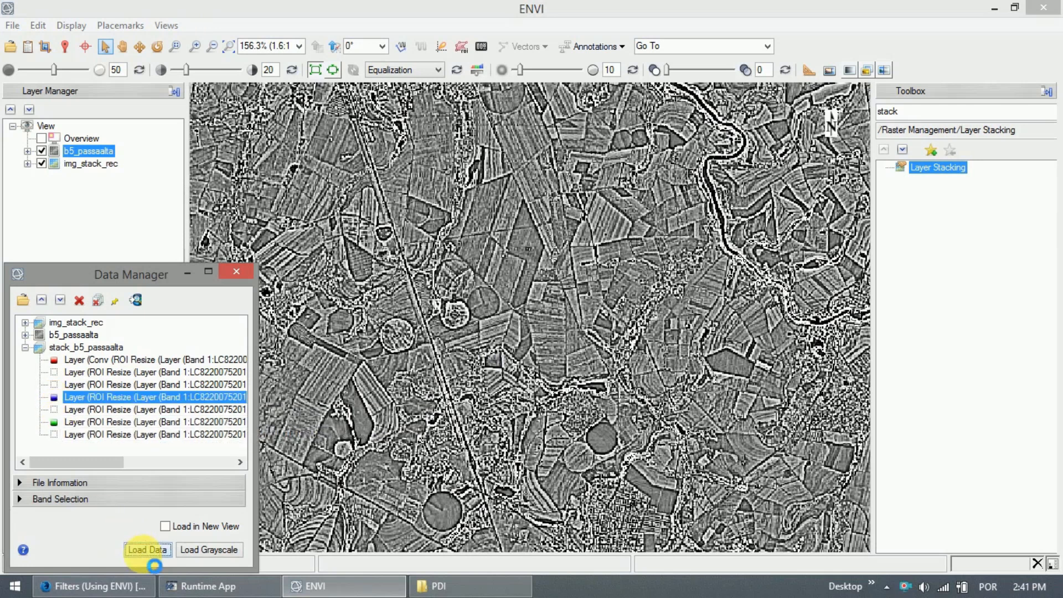
# Apply a Linear 2% stretch to the composite and minimize the Data Manager.
pyautogui.click(397, 70)
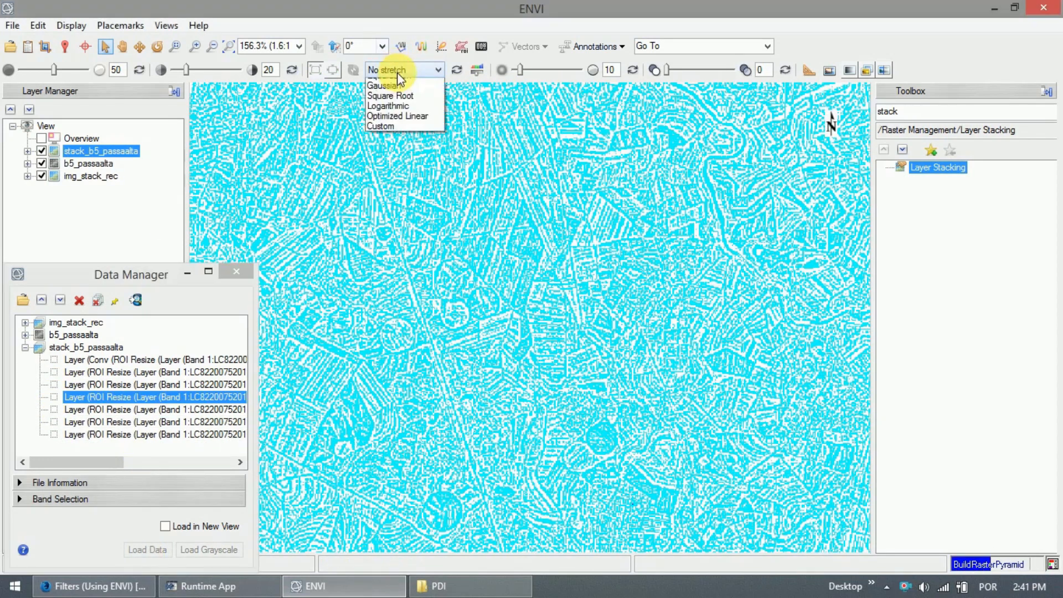
pyautogui.click(399, 113)
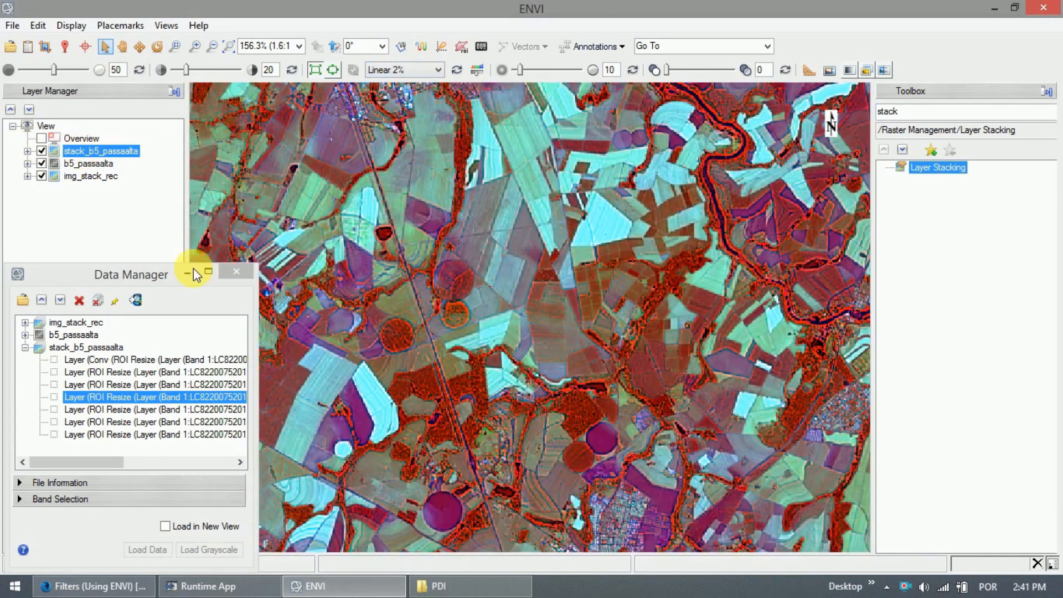
pyautogui.click(187, 270)
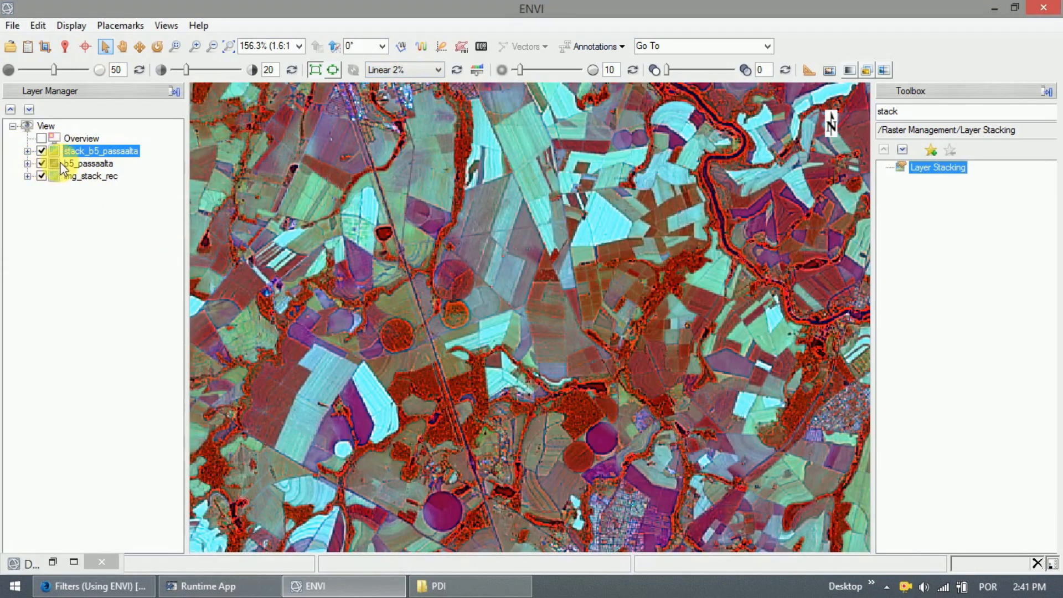
# Remove the b5_passaalta layer from the Layer Manager.
pyautogui.click(61, 162)
pyautogui.rightClick(61, 161)
pyautogui.click(23, 145)
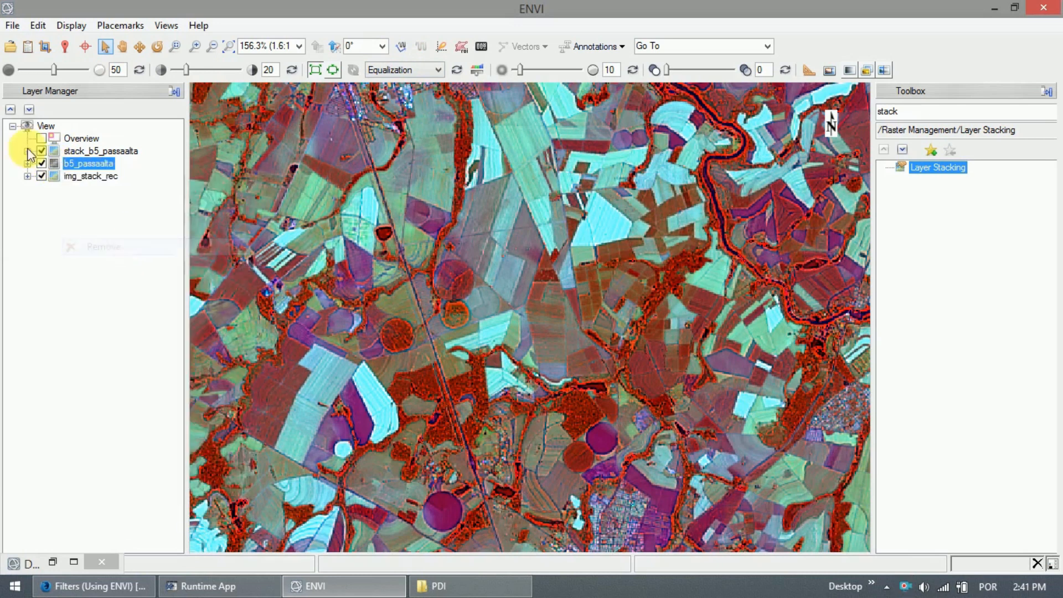
# Toggle the stack_b5_passaalta layer on and off to compare it with img_stack_rec.
pyautogui.click(41, 151)
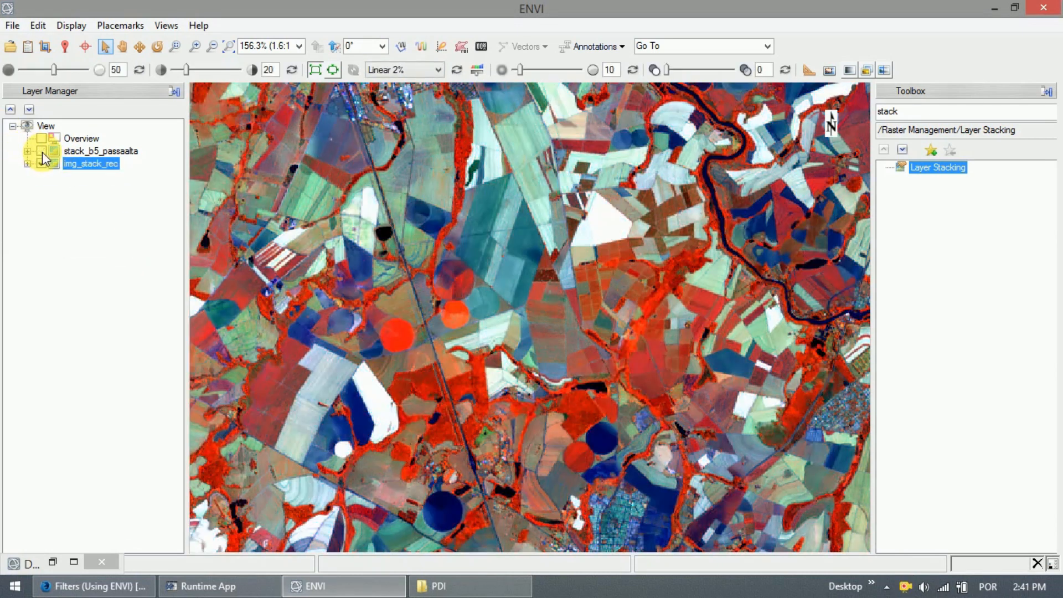
pyautogui.click(42, 151)
pyautogui.click(42, 152)
pyautogui.click(42, 152)
pyautogui.click(42, 151)
pyautogui.click(42, 151)
pyautogui.click(42, 151)
pyautogui.click(42, 152)
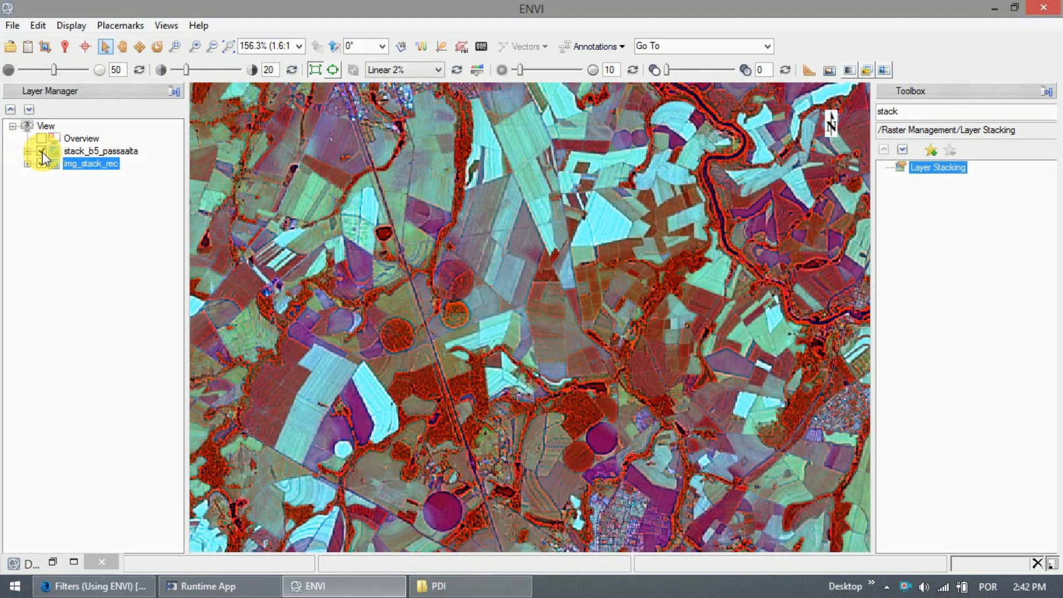
pyautogui.click(42, 151)
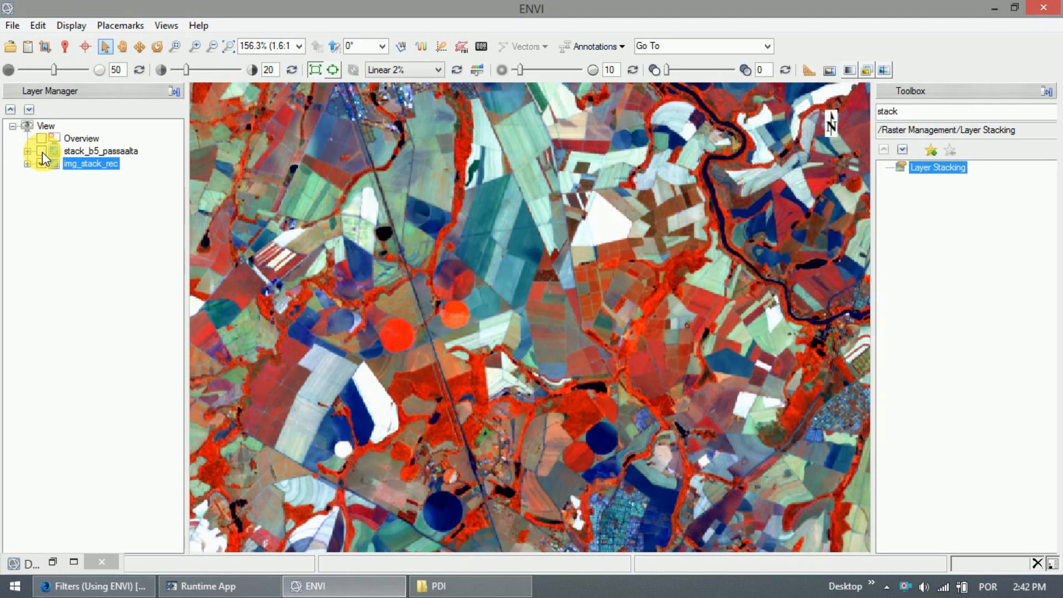
pyautogui.click(42, 151)
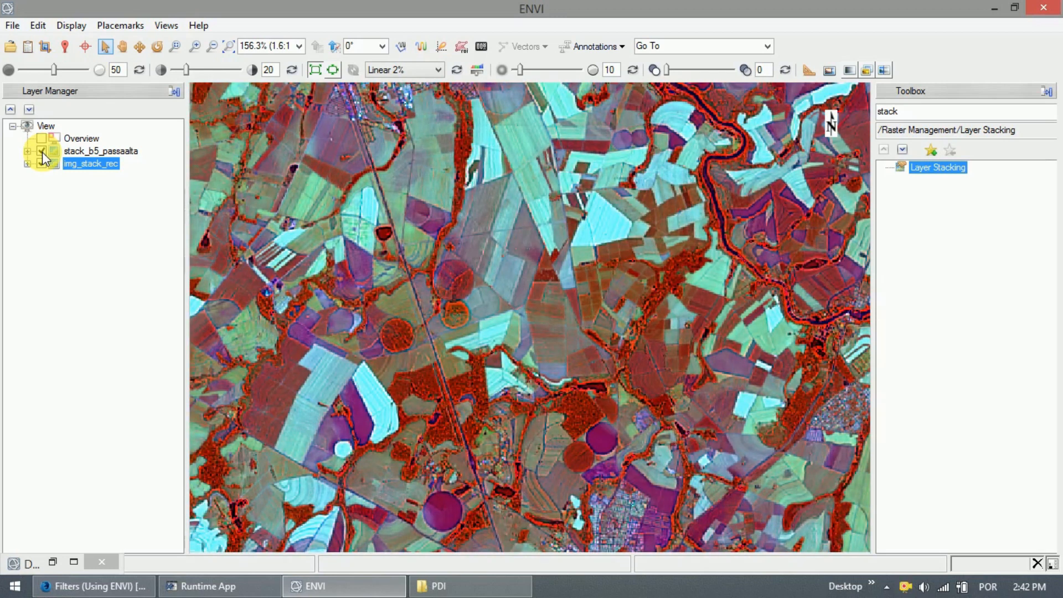